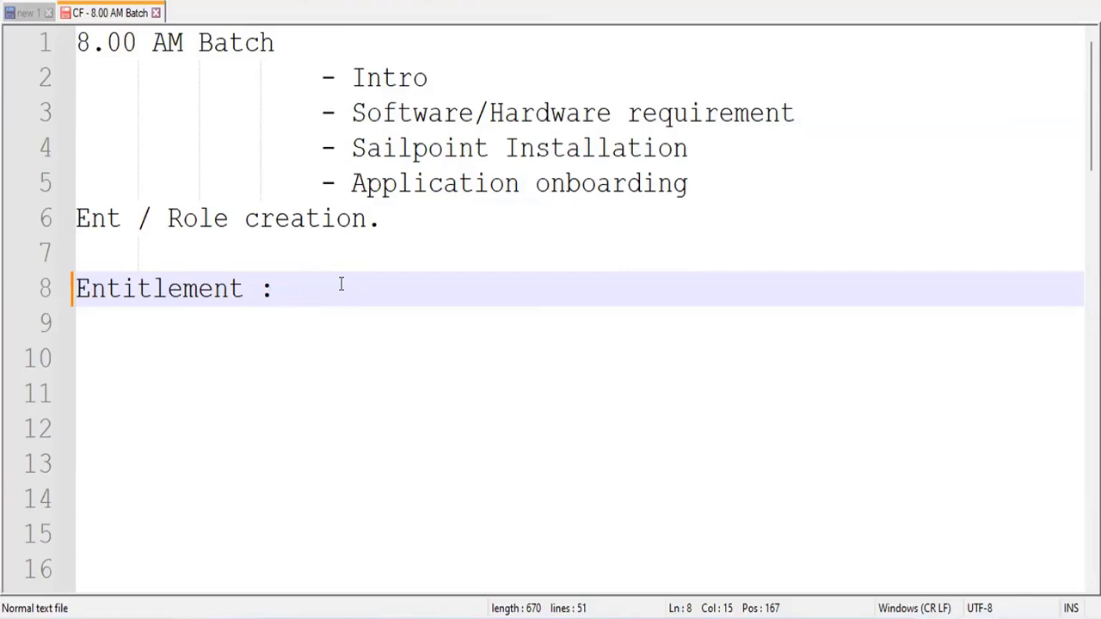
- Complete the Entitlement line of the notes with the definition "Auth to an application." and start a new line
type("Authr")
type("o")
key("BackSpace")
key("BackSpace")
type("to an")
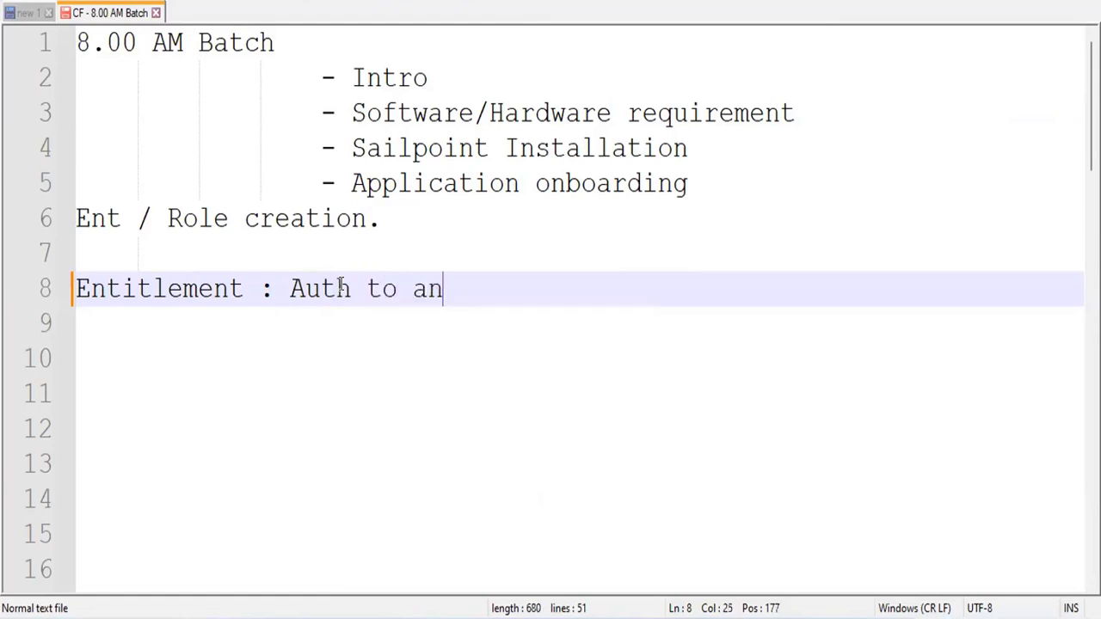
type(" applicati")
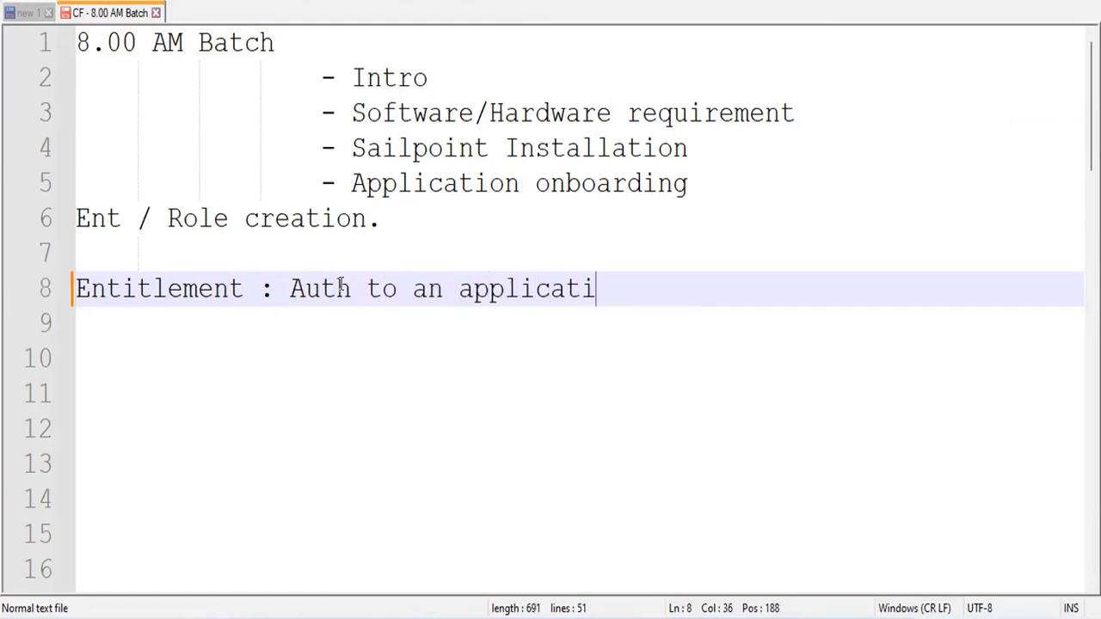
type("on.")
key("Return")
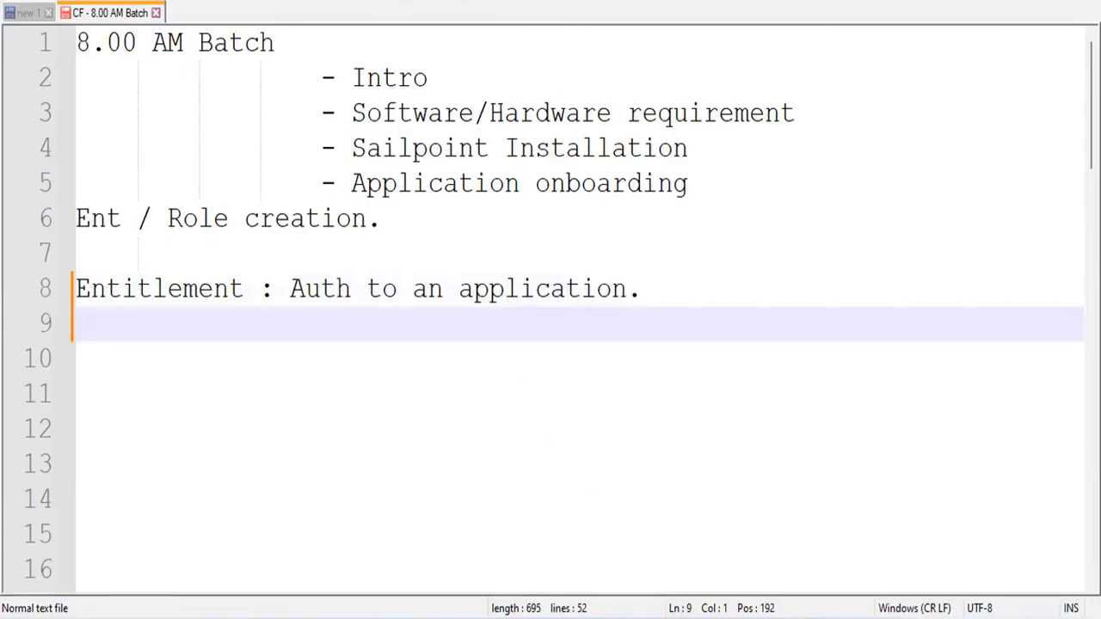
- Switch to File Explorer and open the Sailpoint folder on Local Disk (C:)
key("alt+Tab")
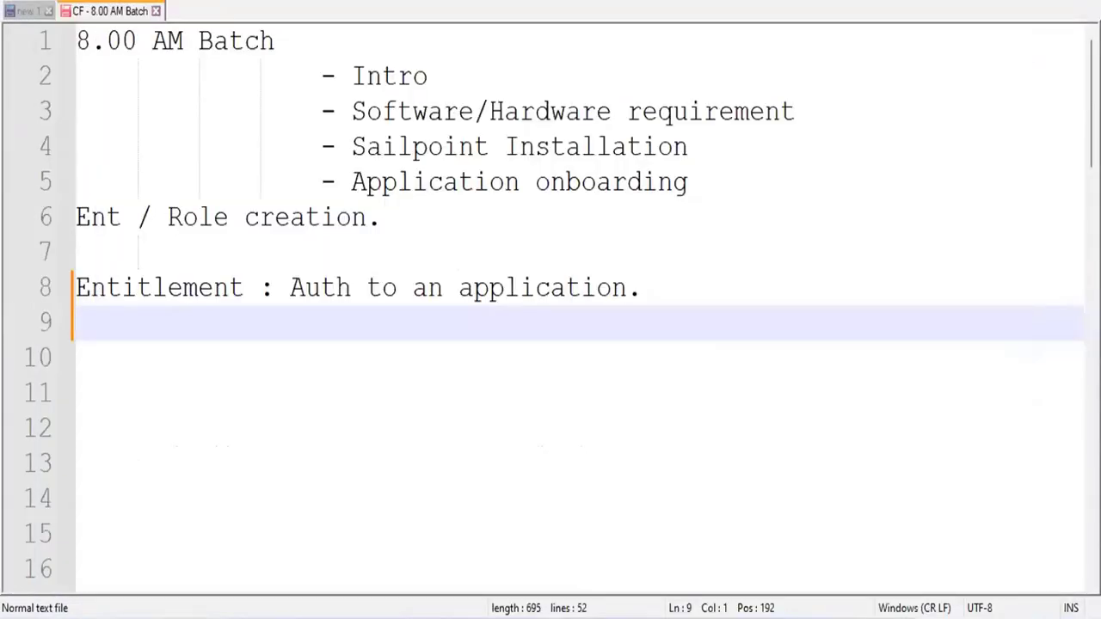
key("super+e")
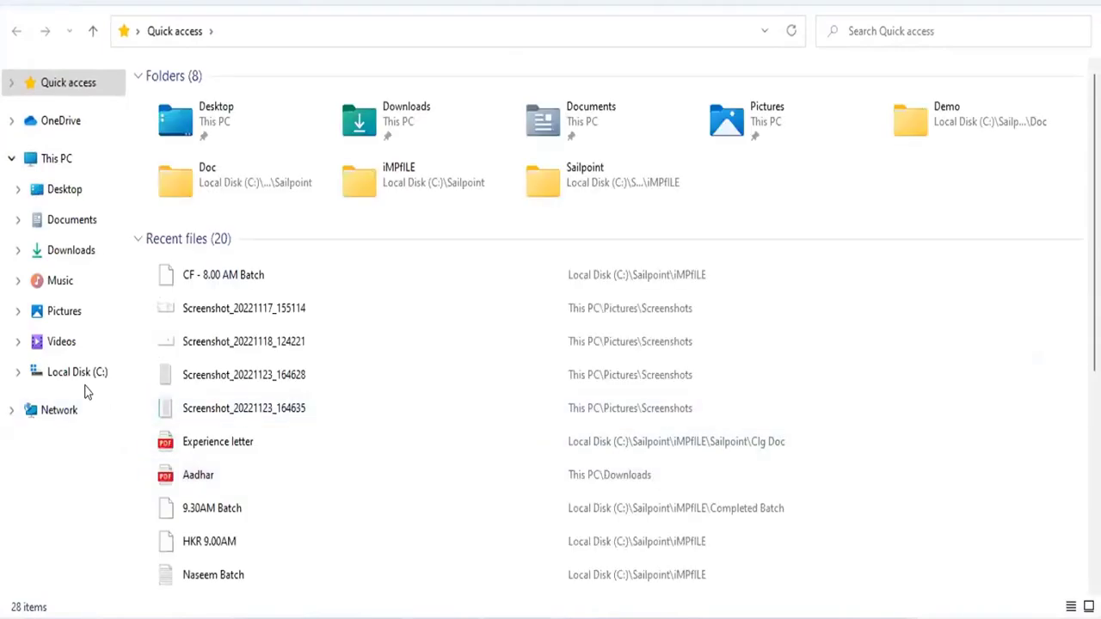
left_click(86, 376)
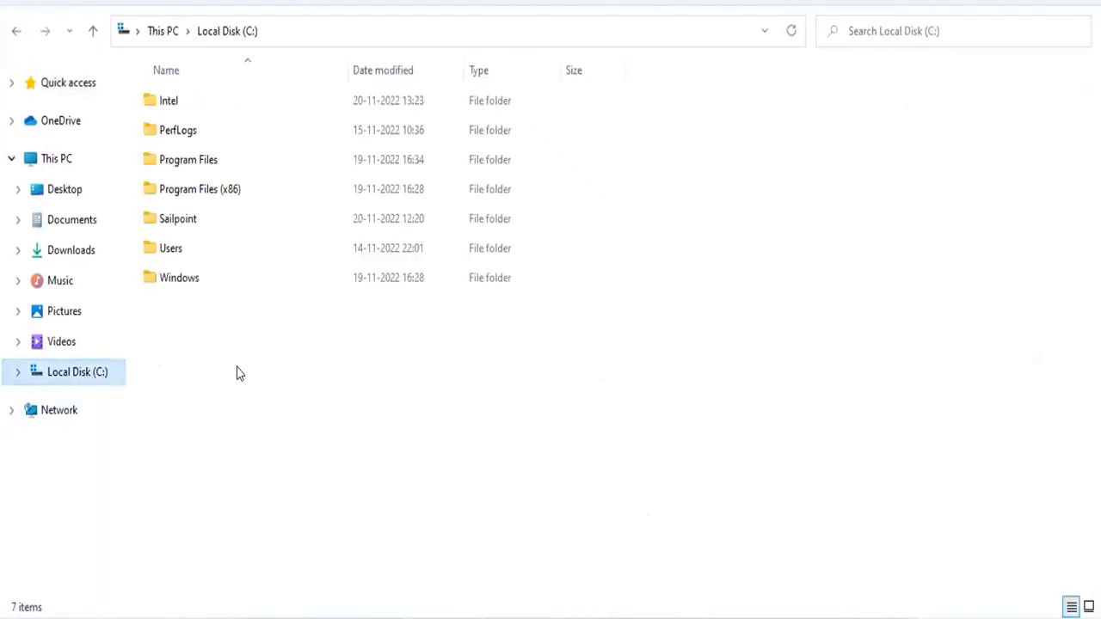
left_click(180, 217)
double_click(180, 217)
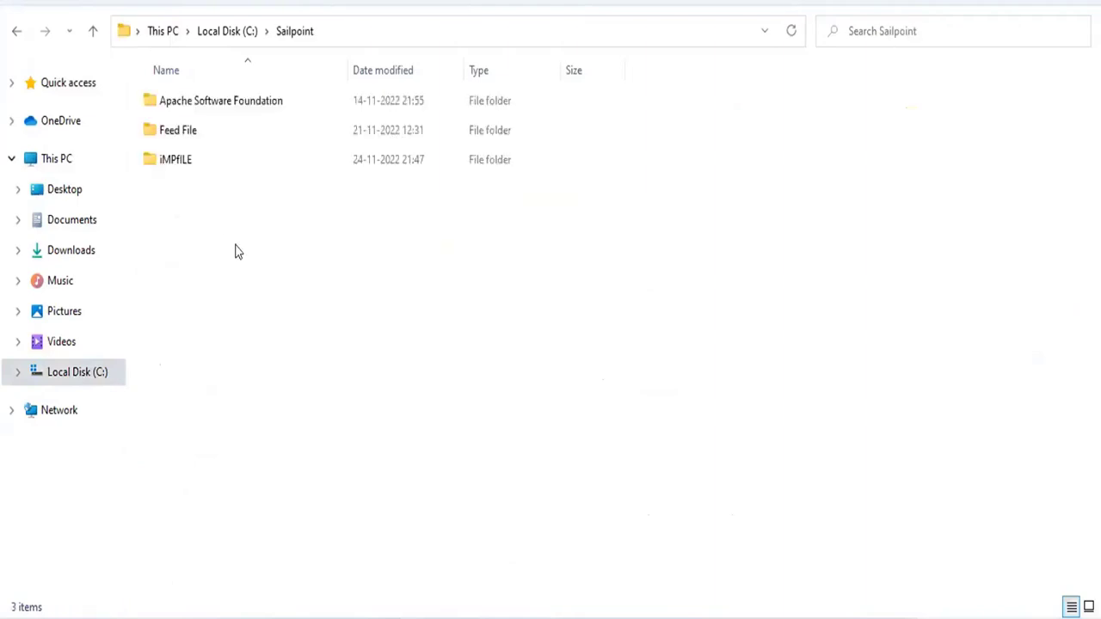
left_click(200, 169)
double_click(199, 169)
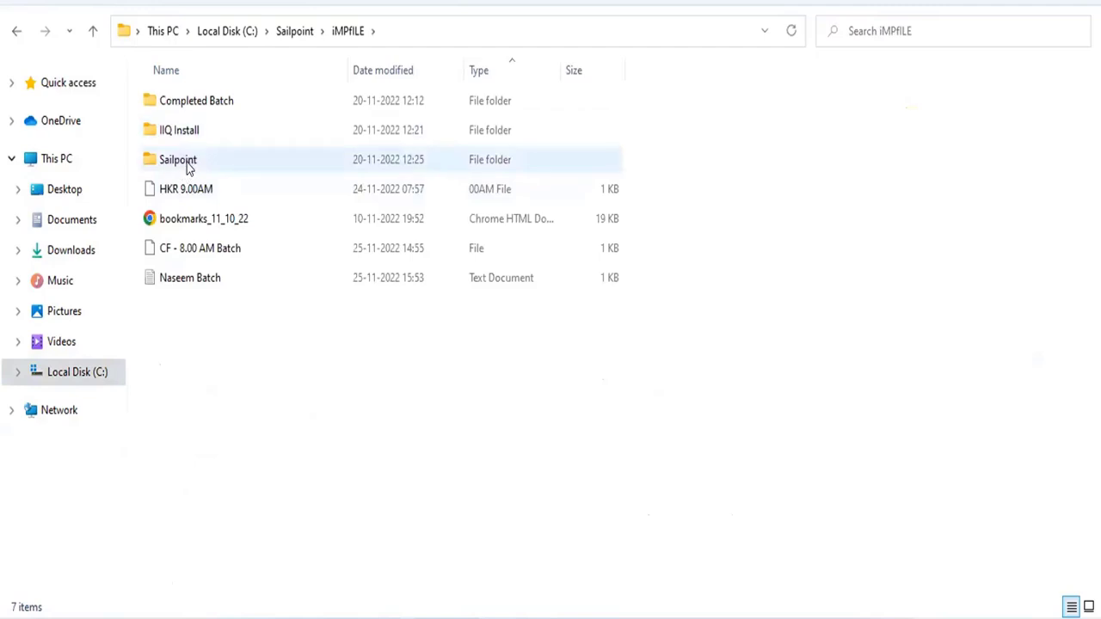
double_click(187, 164)
left_click(345, 39)
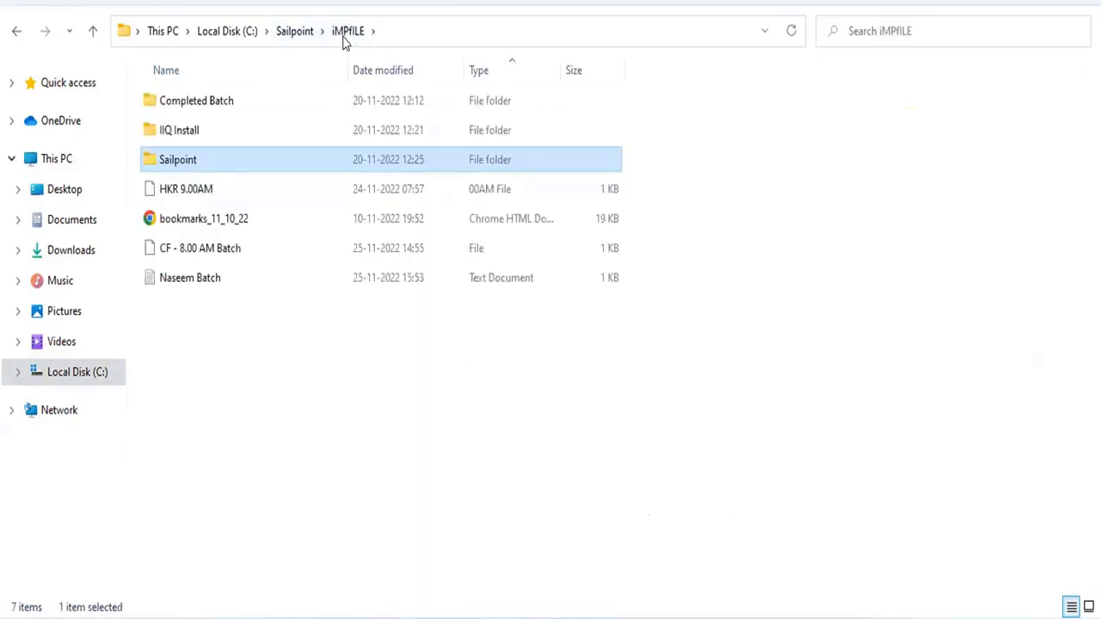
- Open the Peoplesoft Groups.csv file from the Feed File folder inside C:\Sailpoint
left_click(288, 35)
double_click(195, 130)
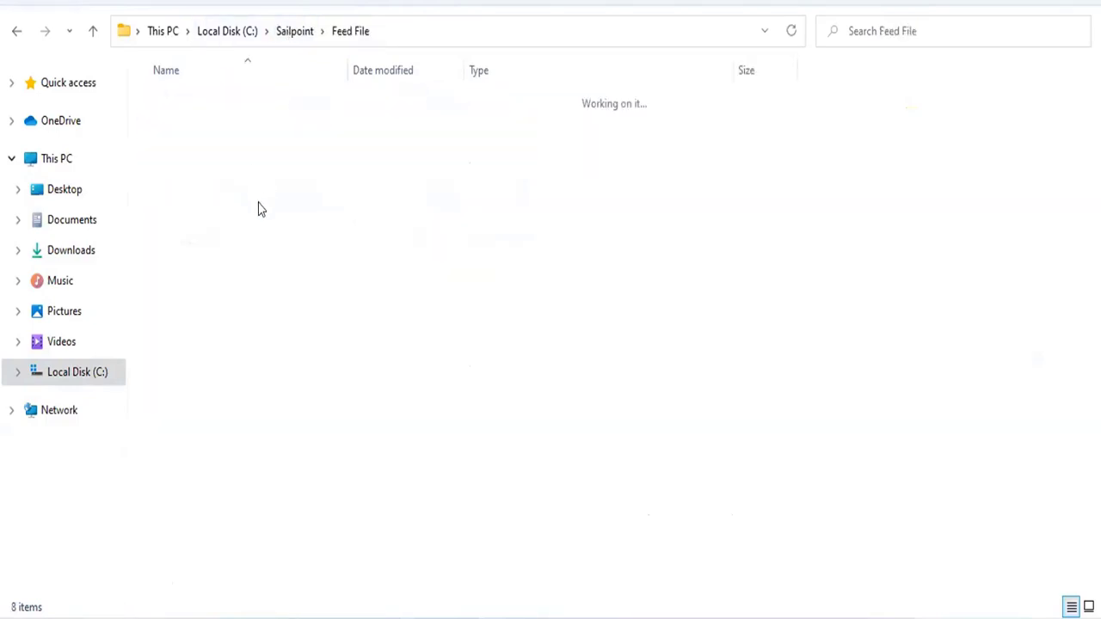
left_click(222, 252)
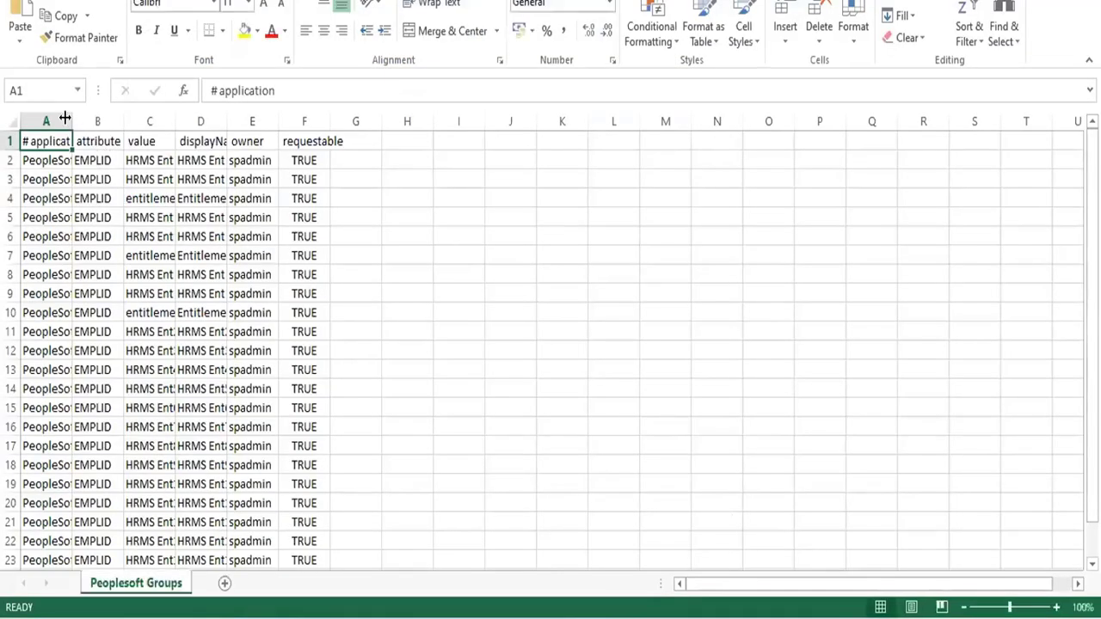
- Autofit the application, value, displayName, owner and requestable columns to their contents
left_click_drag(65, 118, 64, 118)
double_click(65, 118)
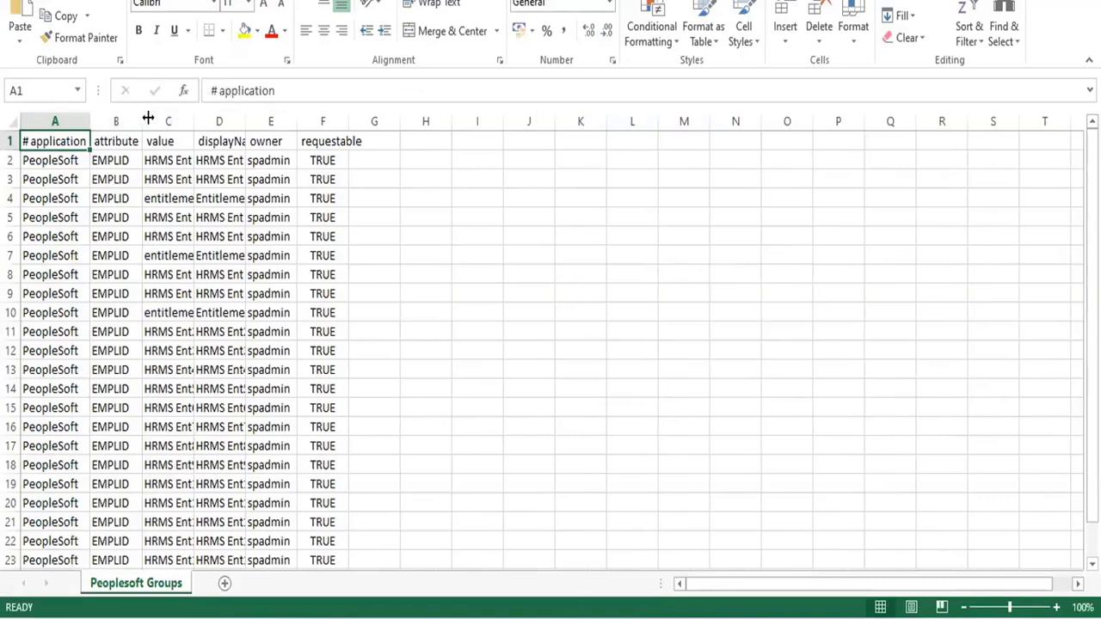
double_click(187, 118)
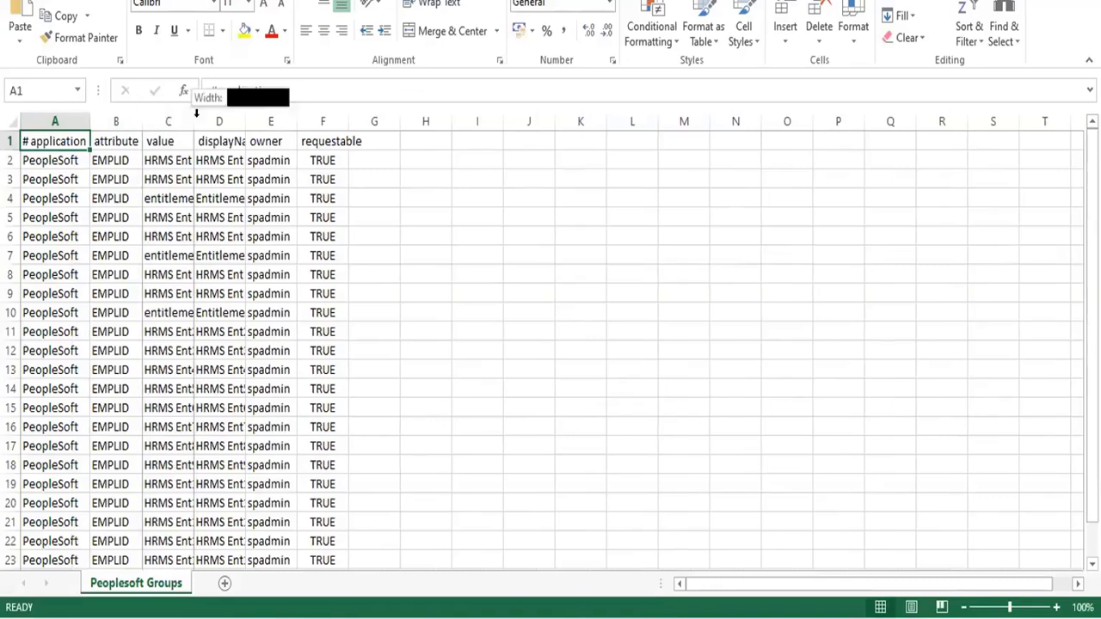
double_click(269, 118)
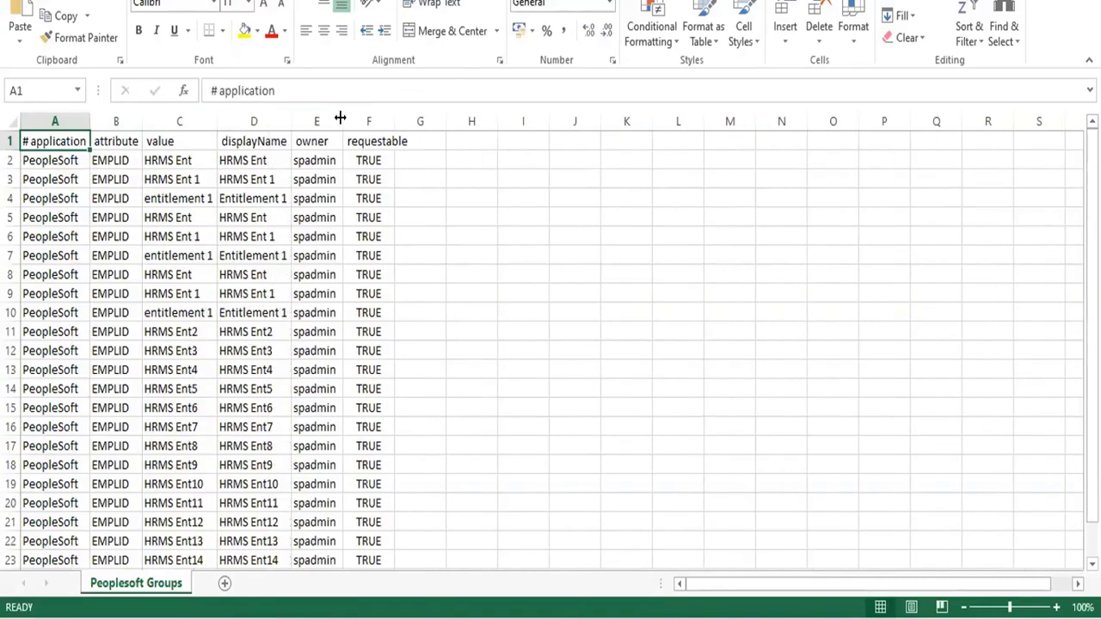
double_click(393, 117)
left_click(291, 236)
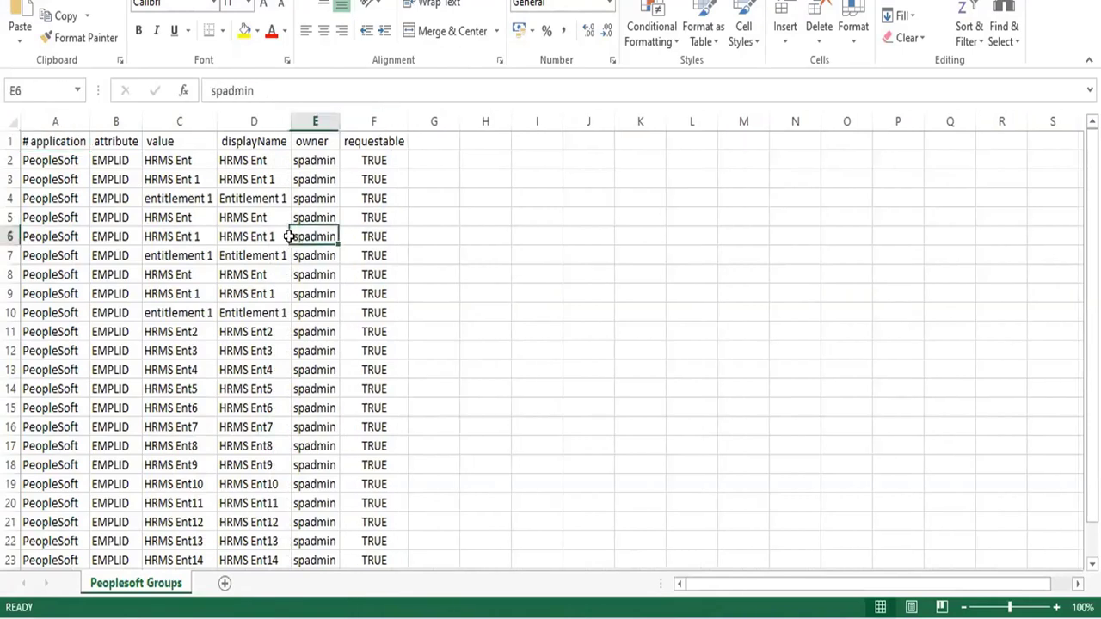
- Examine the header row of the Peoplesoft Groups sheet, from application through requestable
left_click(60, 142)
left_click(108, 142)
left_click(207, 141)
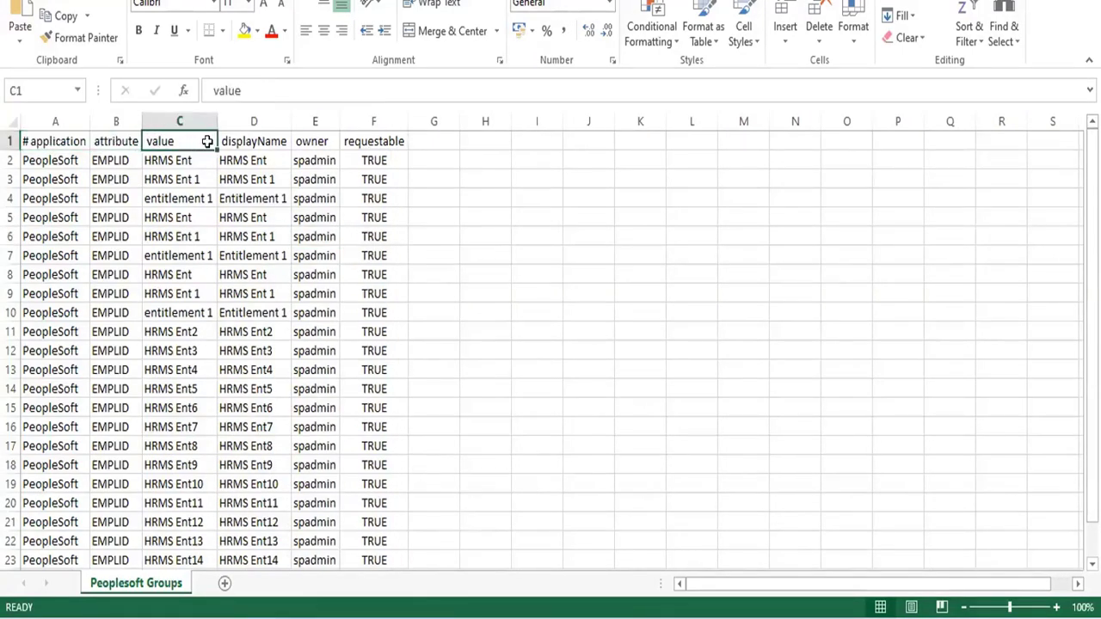
left_click(222, 142)
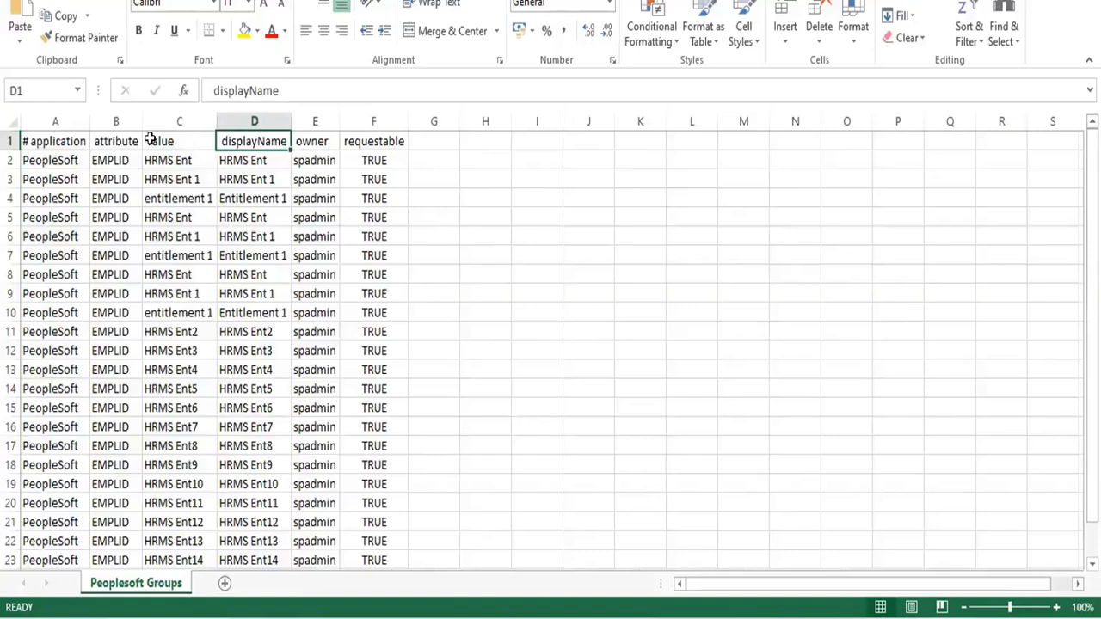
left_click(61, 141)
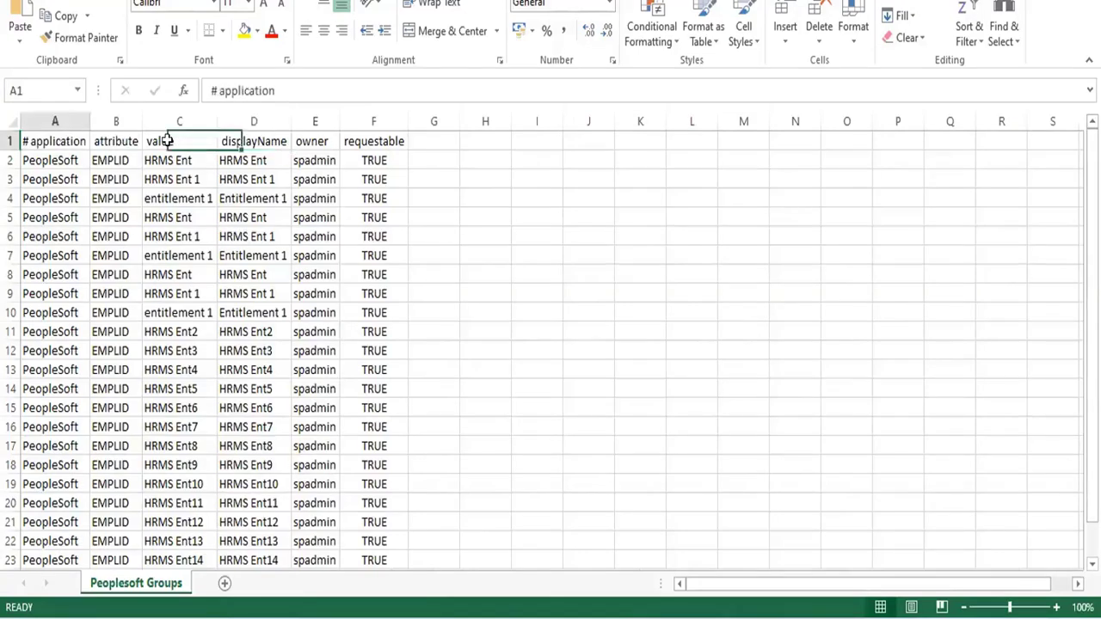
left_click_drag(167, 140, 368, 129)
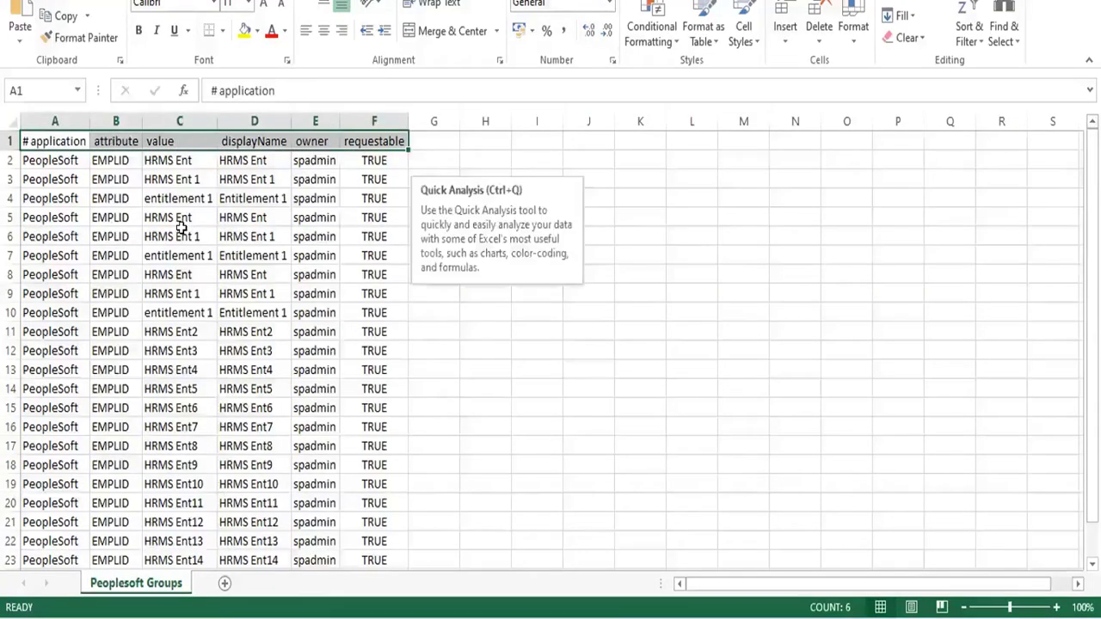
left_click(181, 228)
- Examine the values listed under the application, attribute, value, displayName and owner headers
left_click_drag(44, 157, 55, 571)
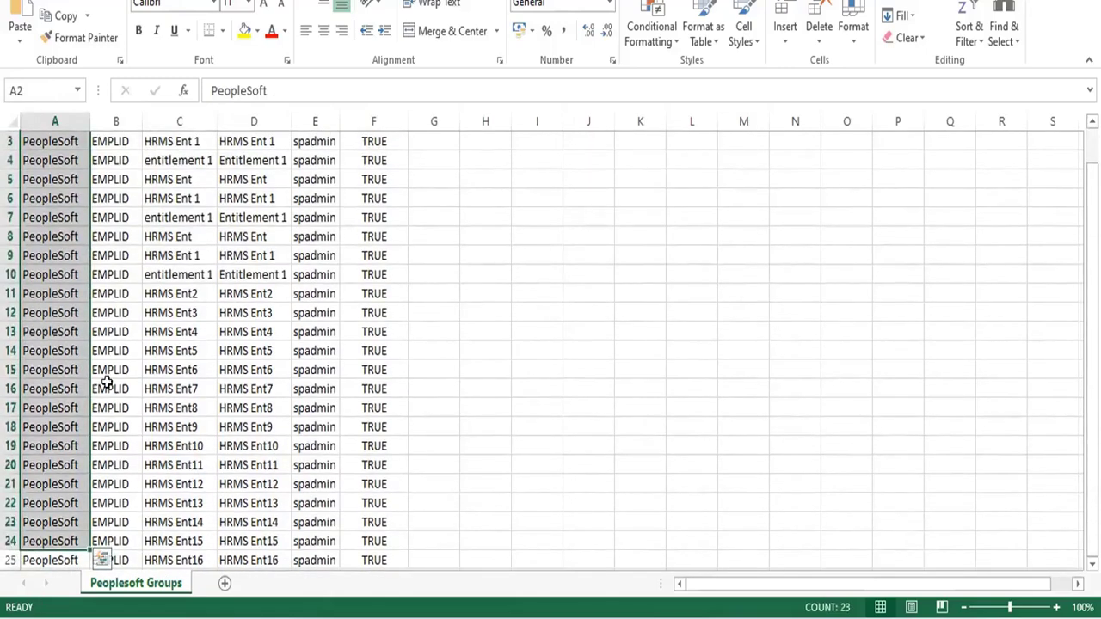
left_click(106, 375)
scroll(116, 352, "up", 1)
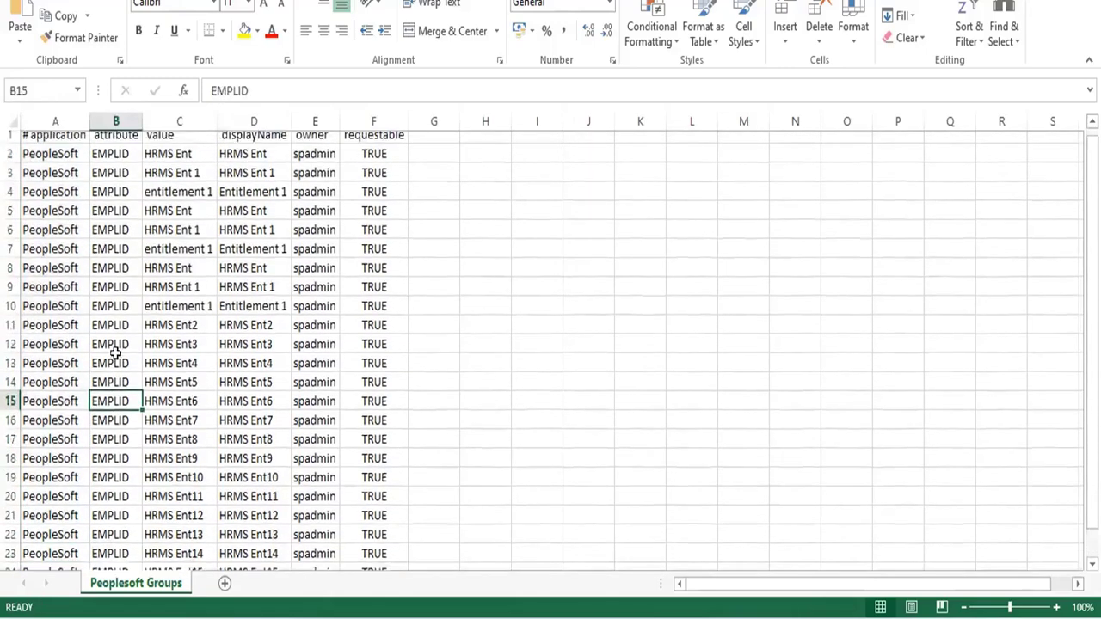
left_click_drag(121, 163, 121, 570)
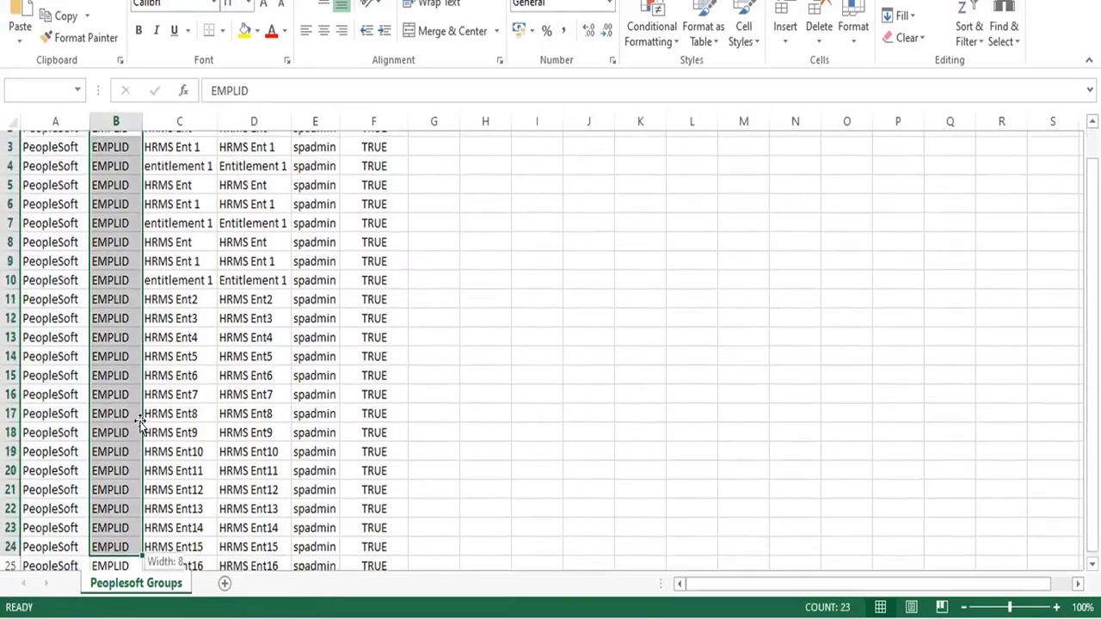
scroll(140, 422, "up", 1)
left_click_drag(180, 152, 181, 449)
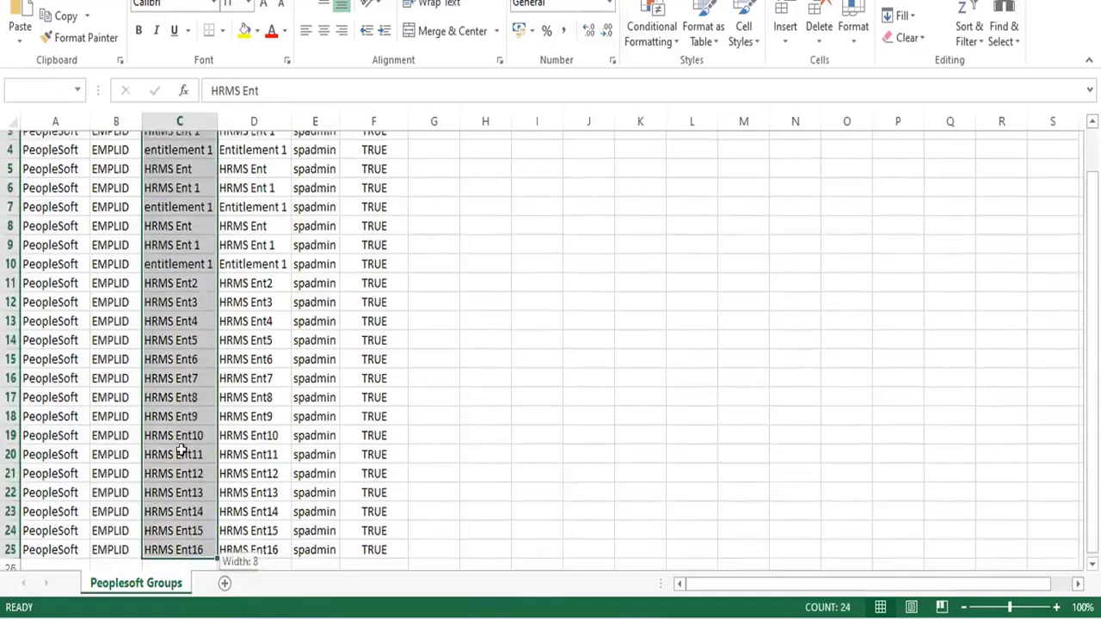
scroll(180, 430, "up", 1)
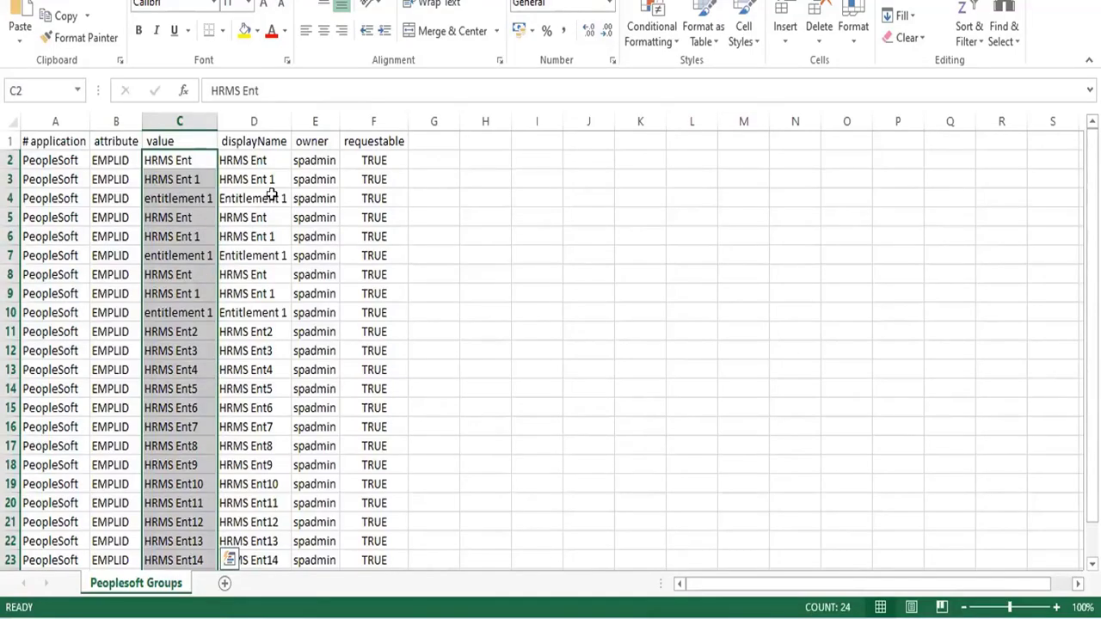
left_click_drag(267, 156, 255, 414)
scroll(255, 414, "up", 1)
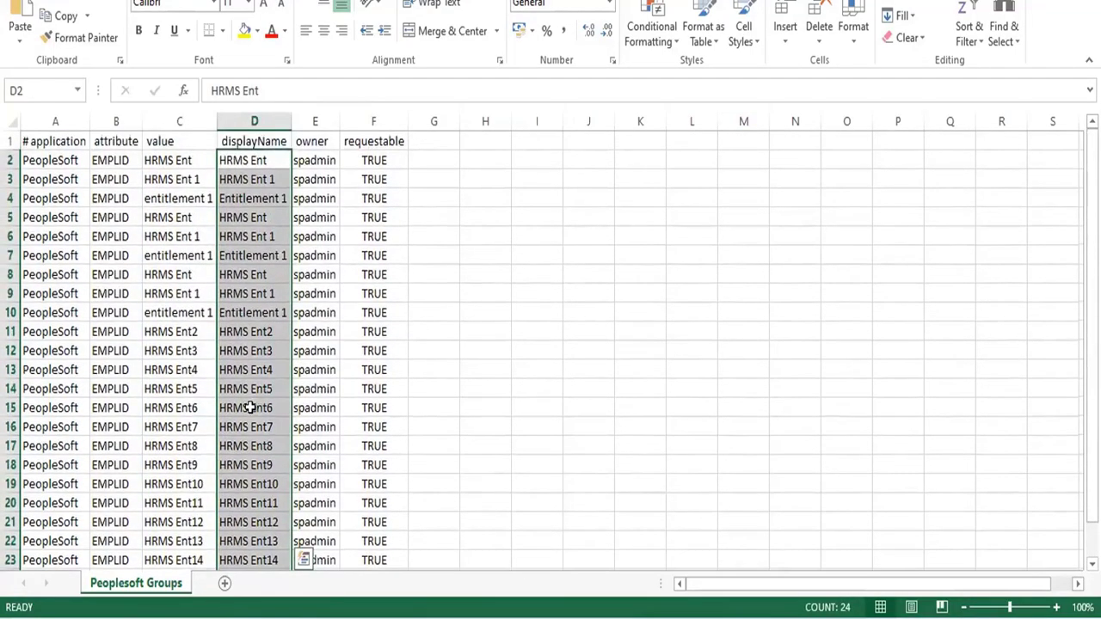
left_click_drag(313, 152, 297, 572)
scroll(294, 473, "up", 1)
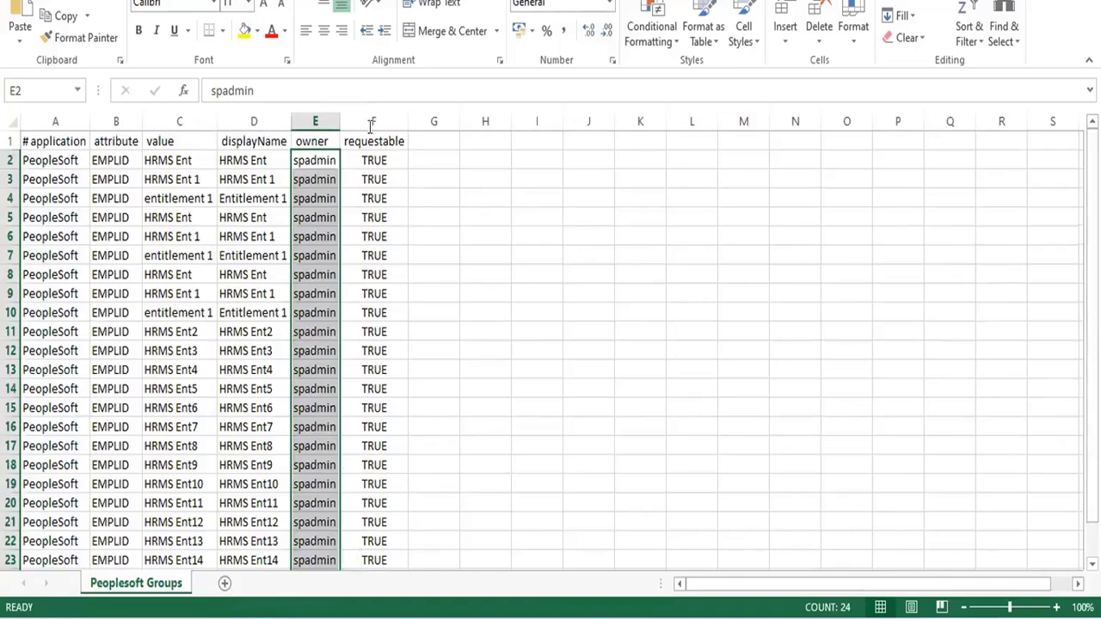
- Close the Peoplesoft Groups.csv workbook without saving the changes
key("alt+Tab")
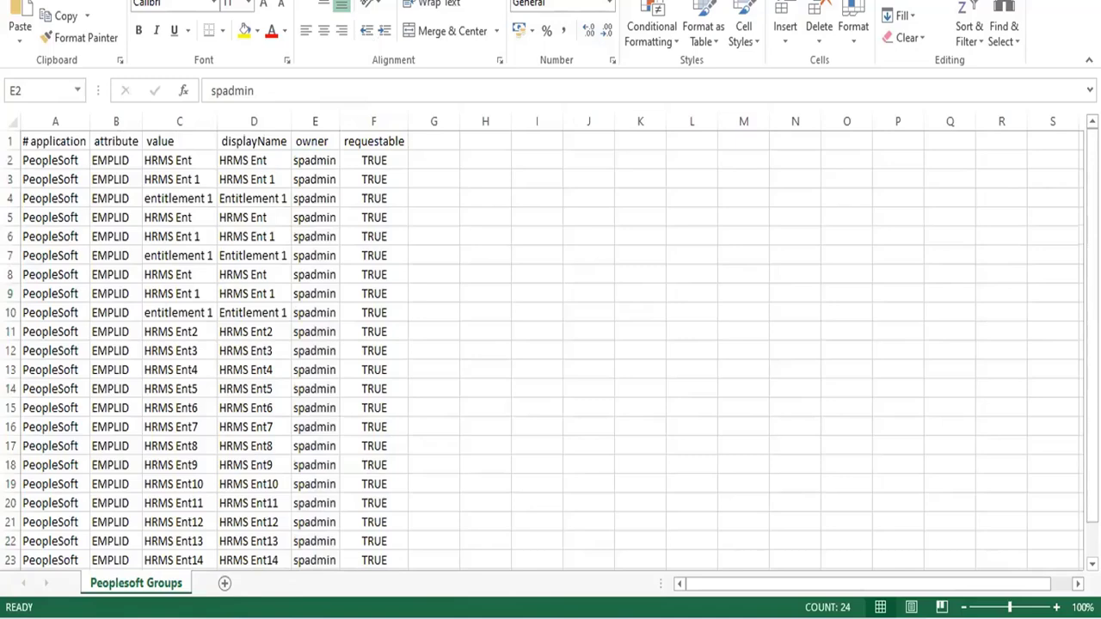
left_click(1083, 1)
left_click(549, 306)
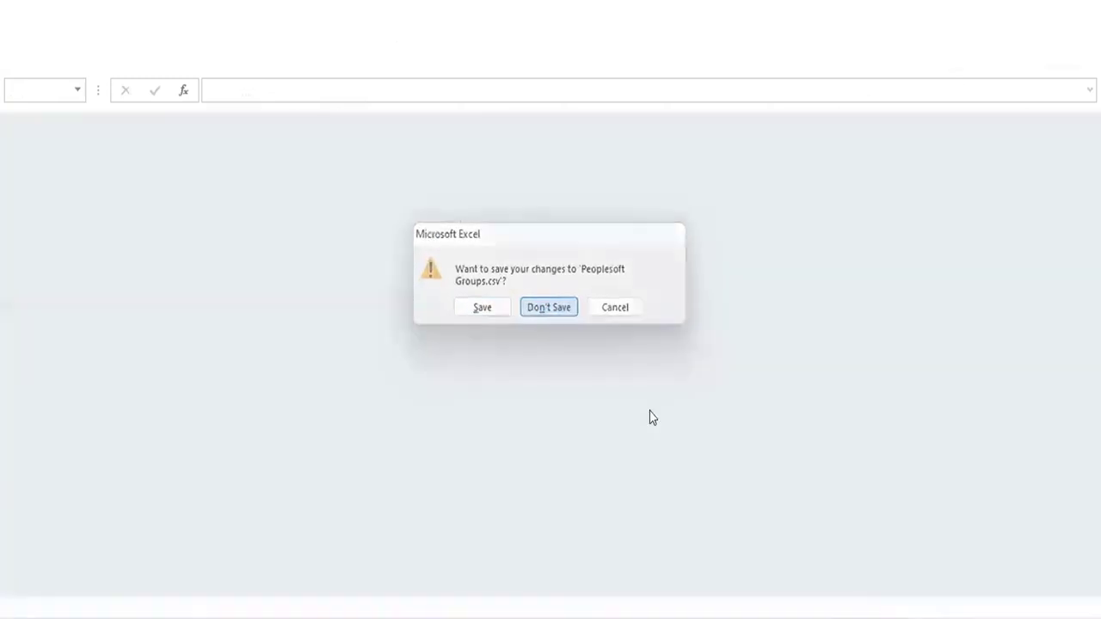
- Switch to SailPoint and open the configuration settings of the Drive Google application definition
left_click(612, 617)
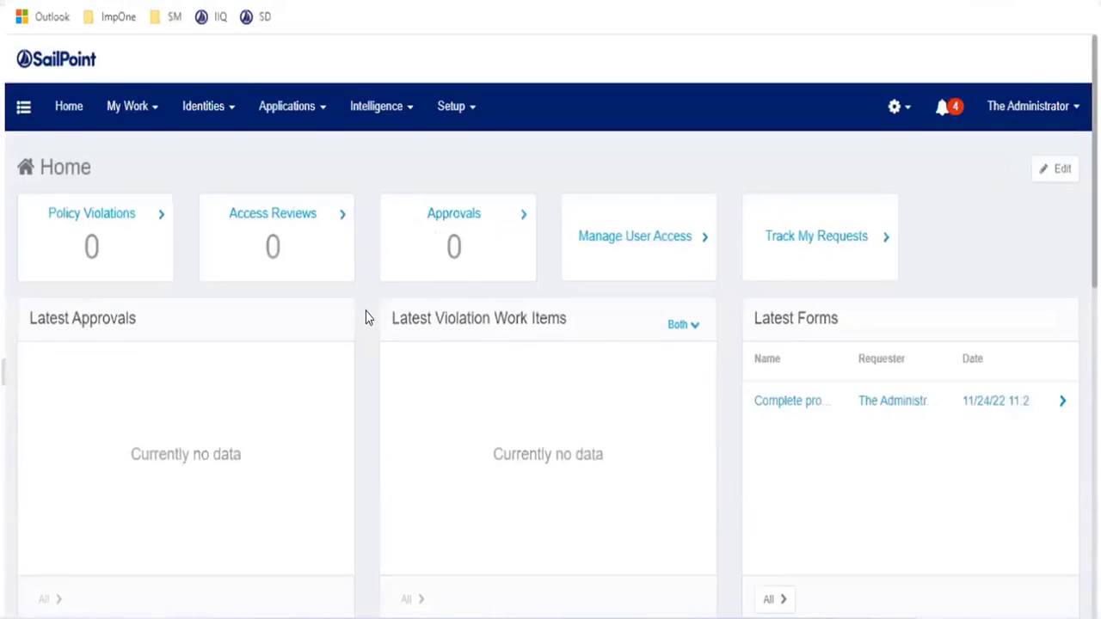
left_click(287, 106)
left_click(290, 157)
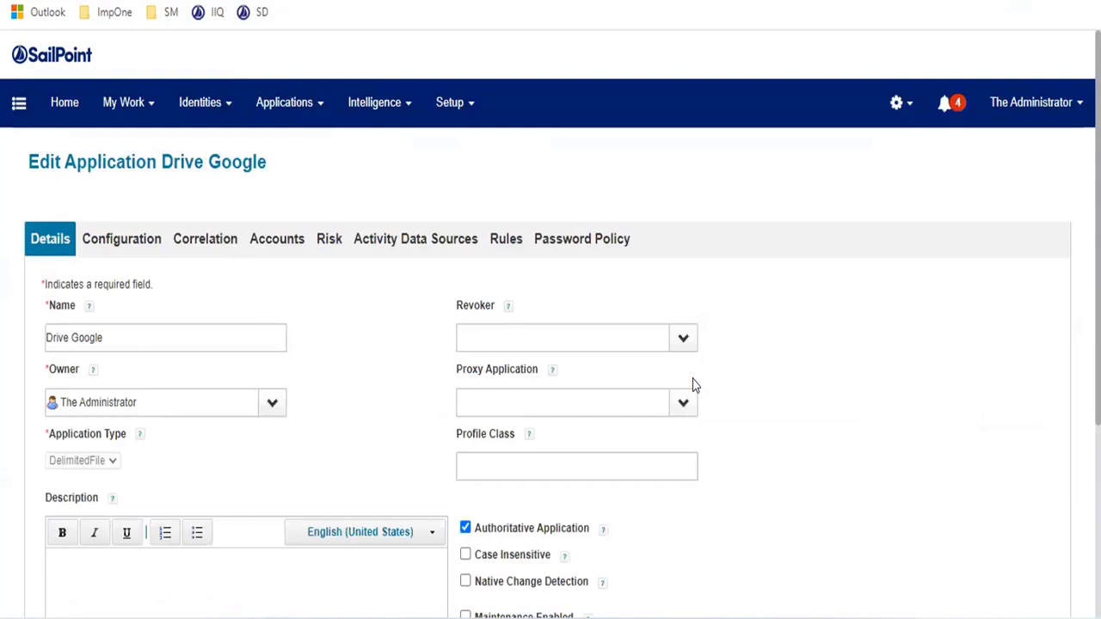
left_click(159, 239)
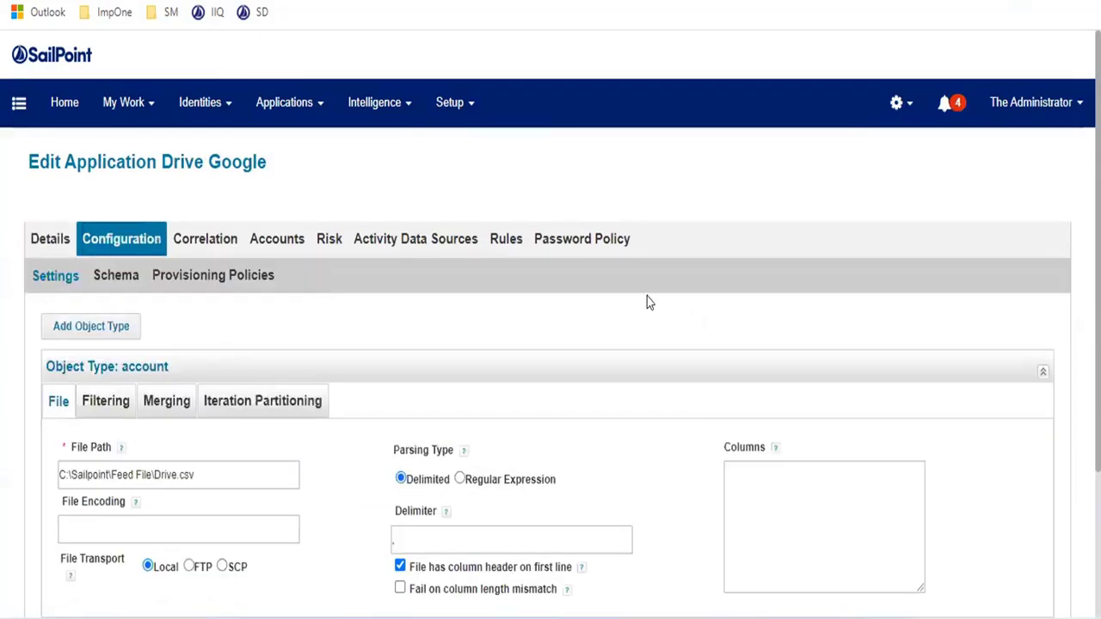
- Review the file settings of the account object type, then leave its section collapsed
scroll(258, 300, "down", 1)
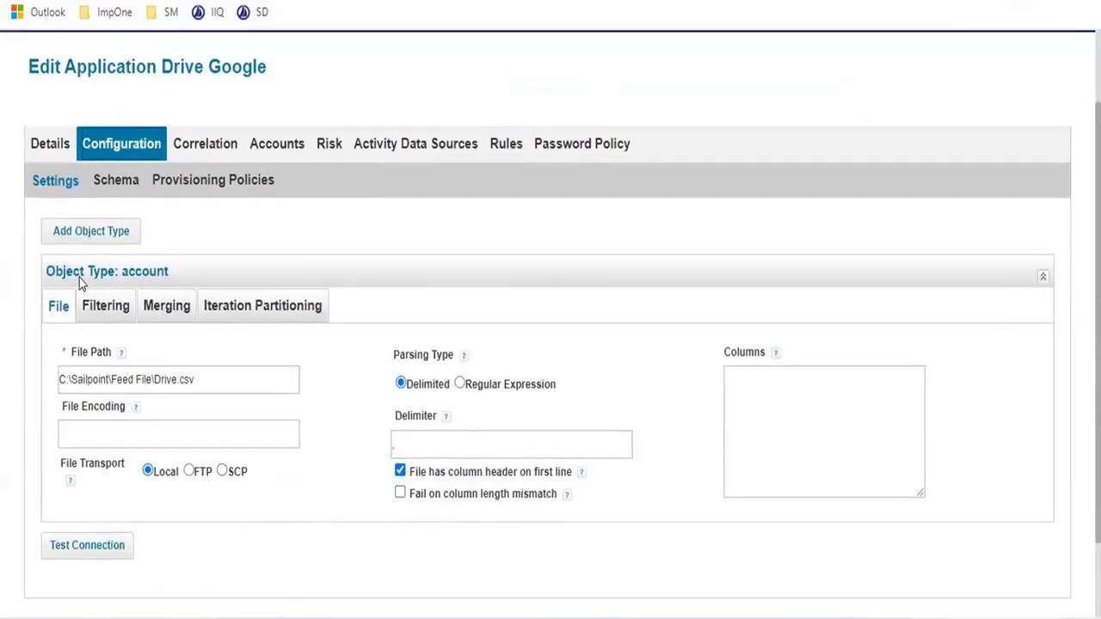
left_click(177, 276)
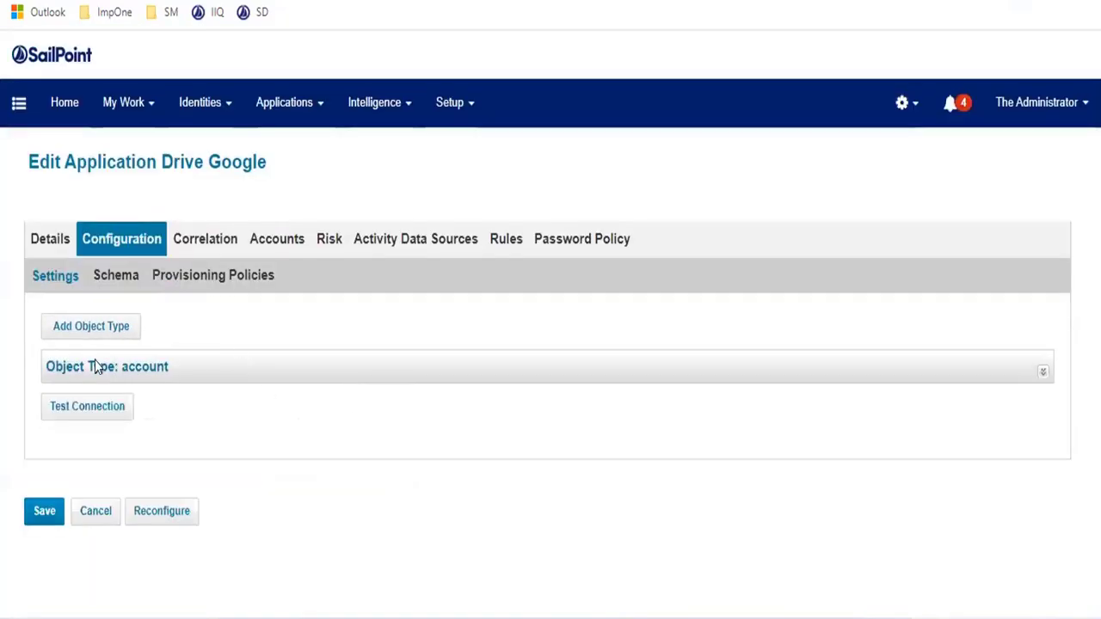
left_click(148, 368)
scroll(424, 439, "down", 2)
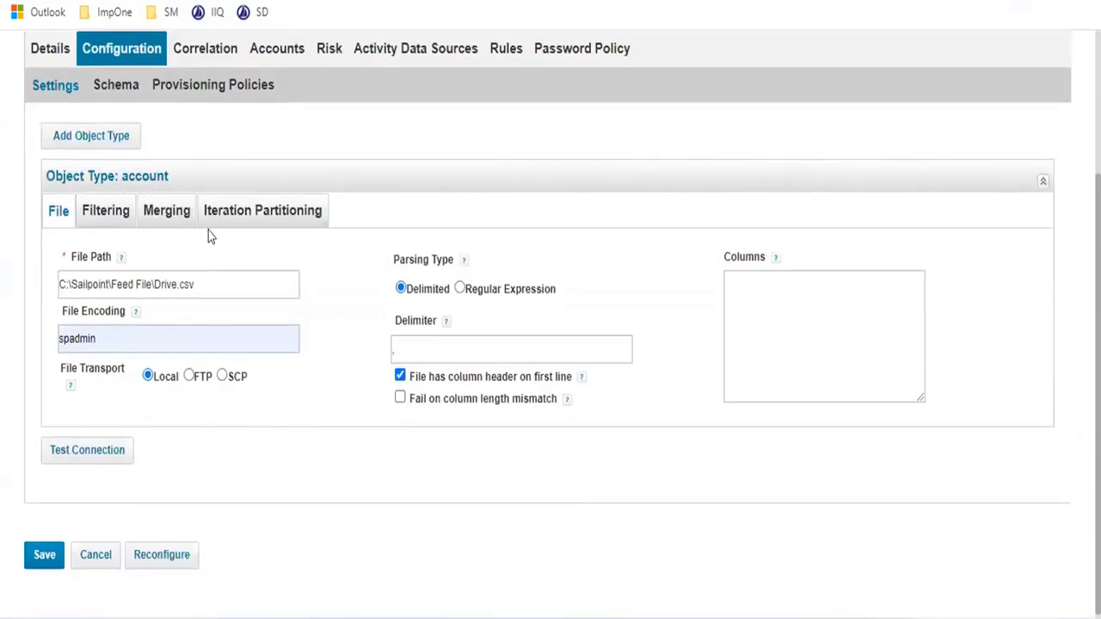
left_click(51, 85)
left_click(1042, 182)
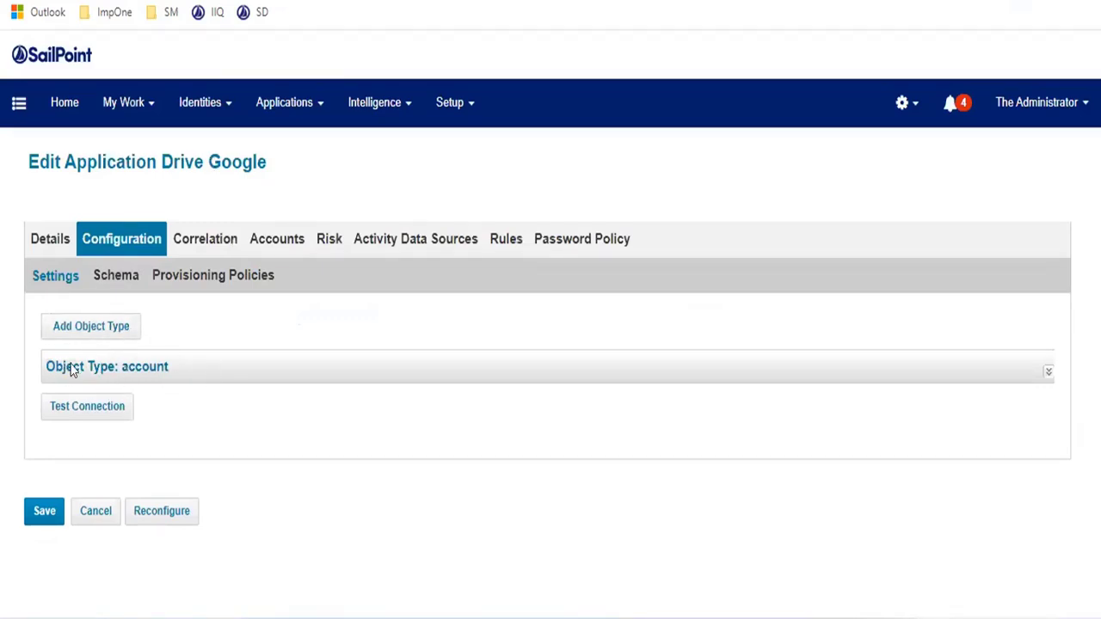
- Add an object type named Group to the Drive Google application's configuration
left_click(90, 327)
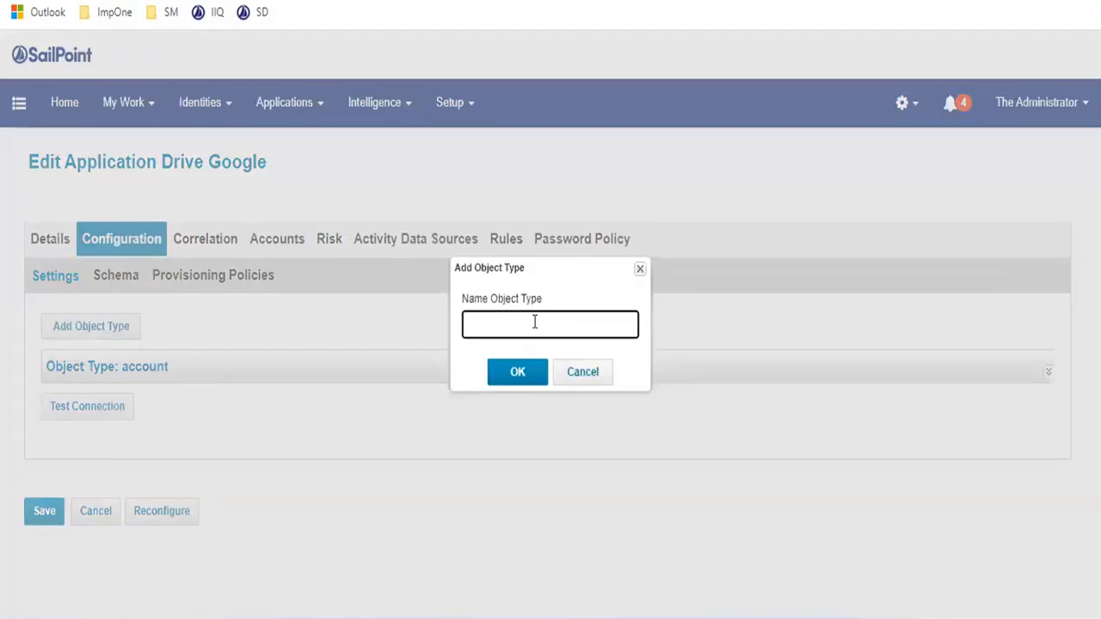
type("Grou")
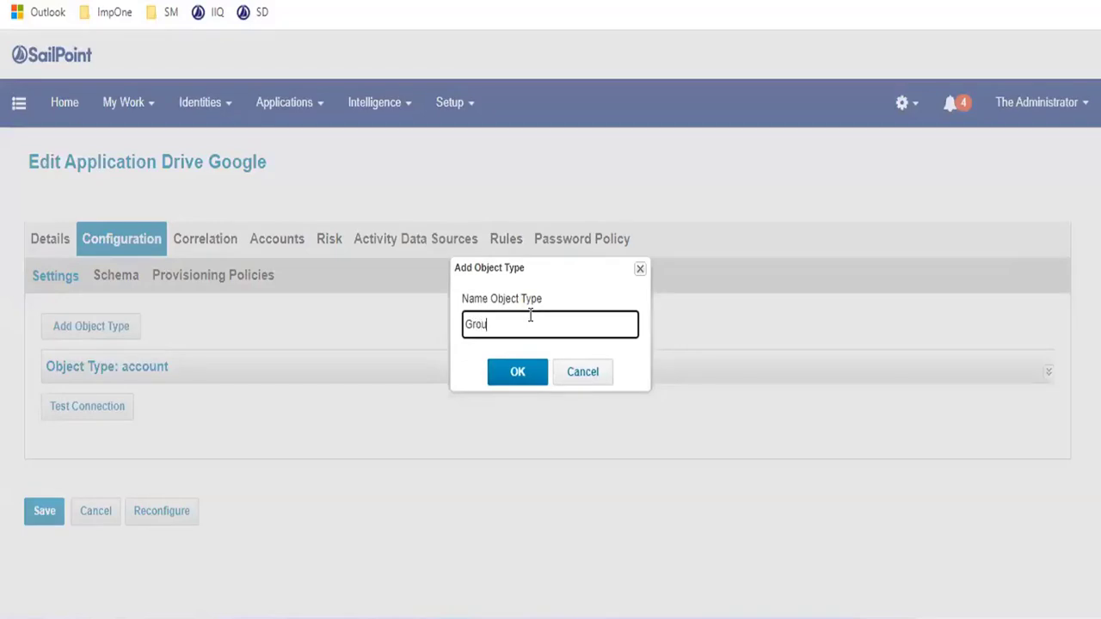
type("p")
left_click(519, 374)
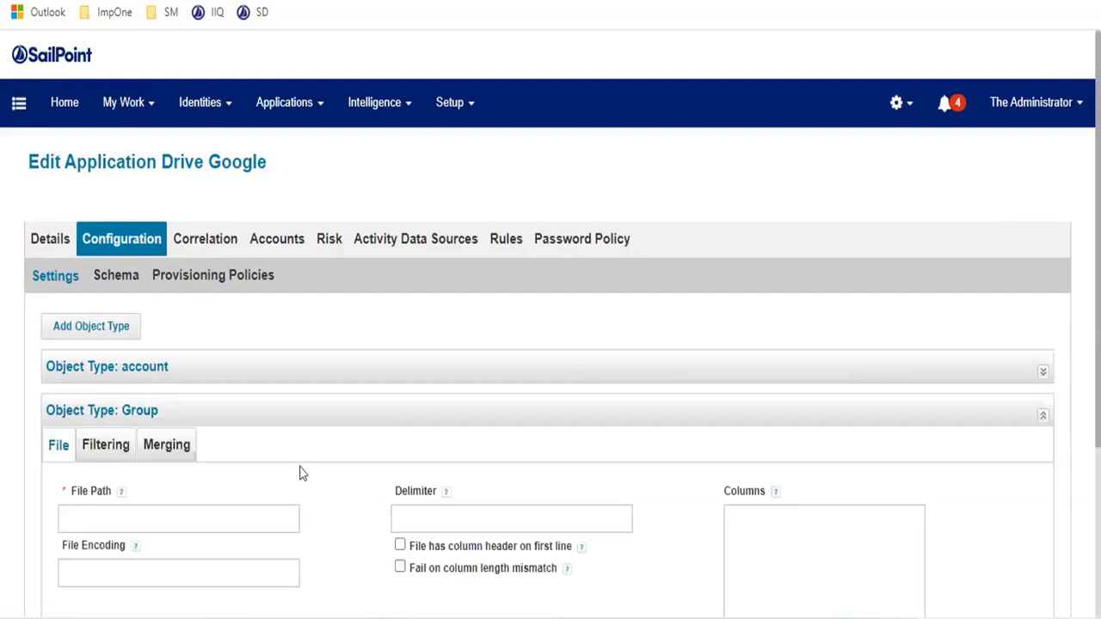
- Review the Group object type's file path, file encoding, delimiter and column header settings in the Drive Google application
scroll(348, 438, "down", 1)
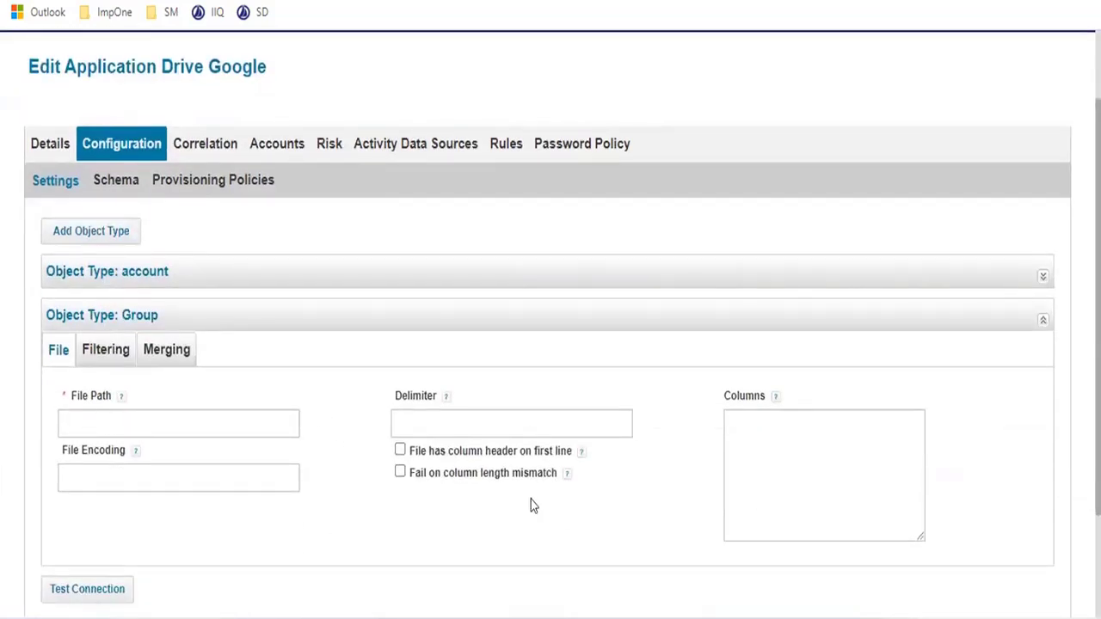
left_click(1042, 320)
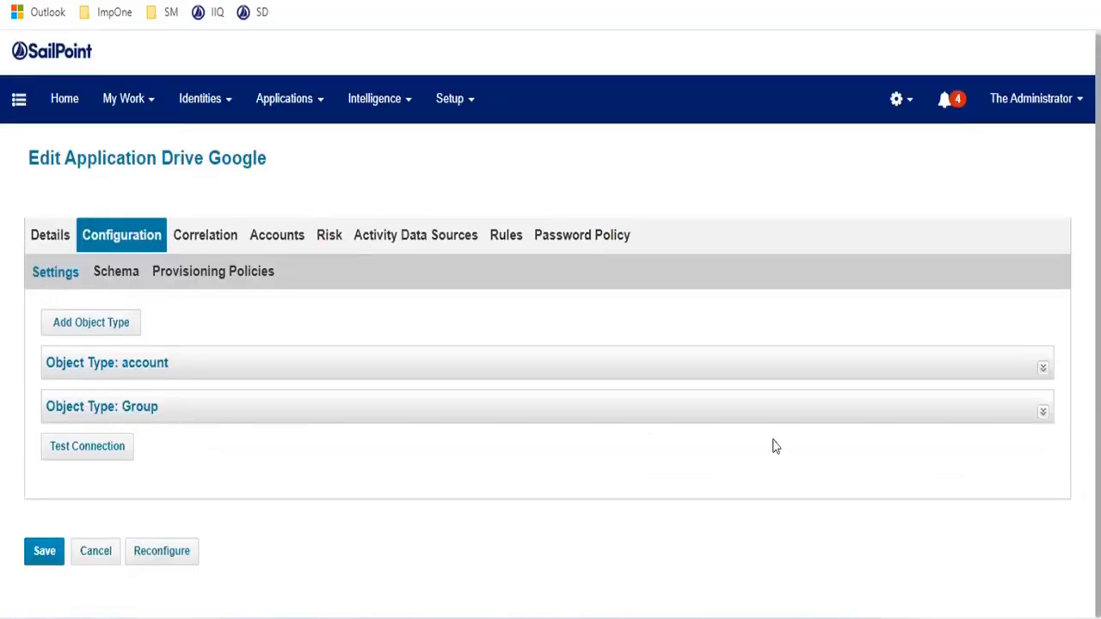
left_click(1042, 412)
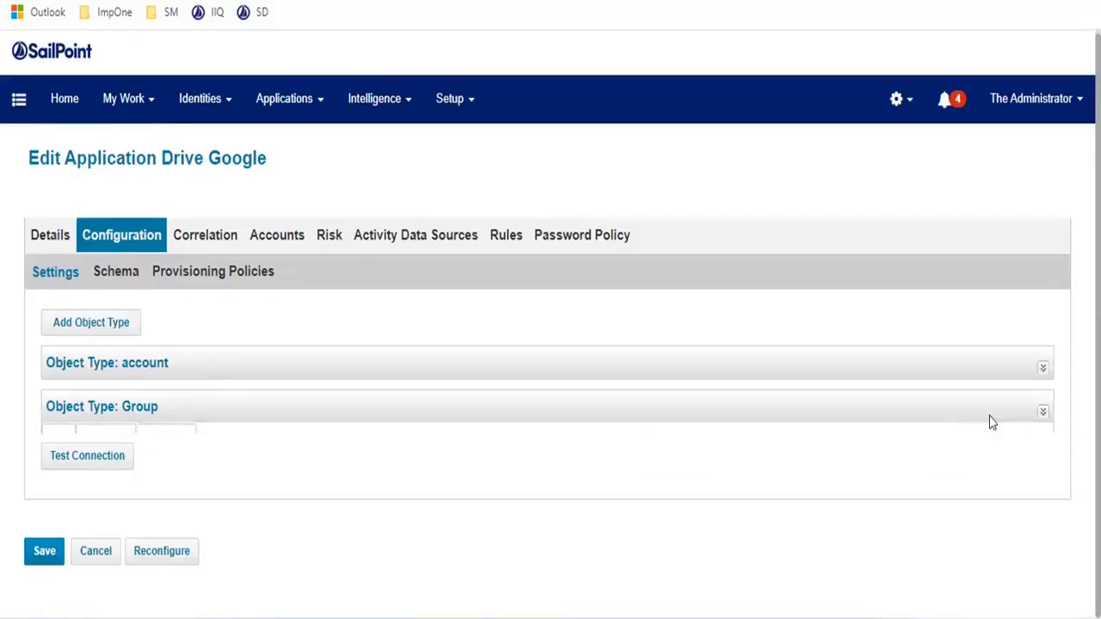
scroll(551, 430, "down", 3)
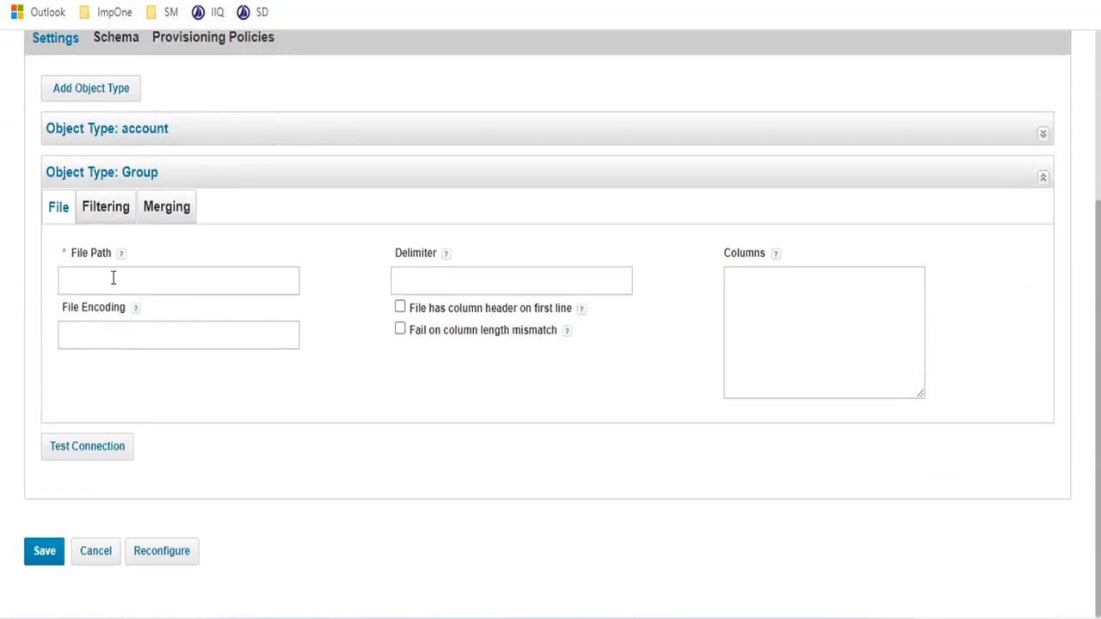
left_click(113, 278)
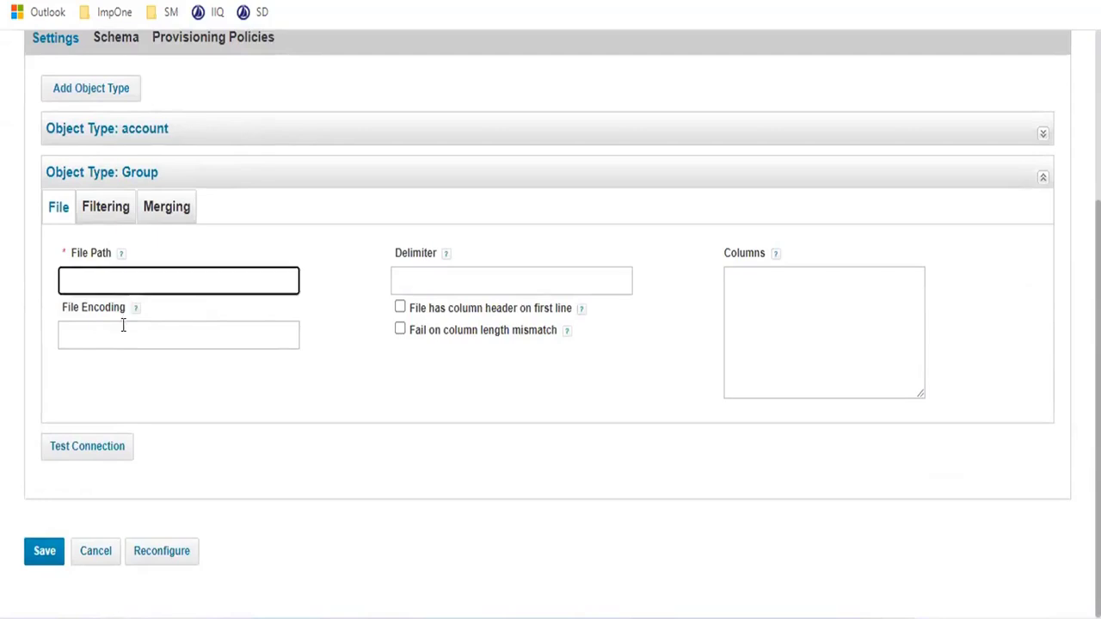
left_click(123, 332)
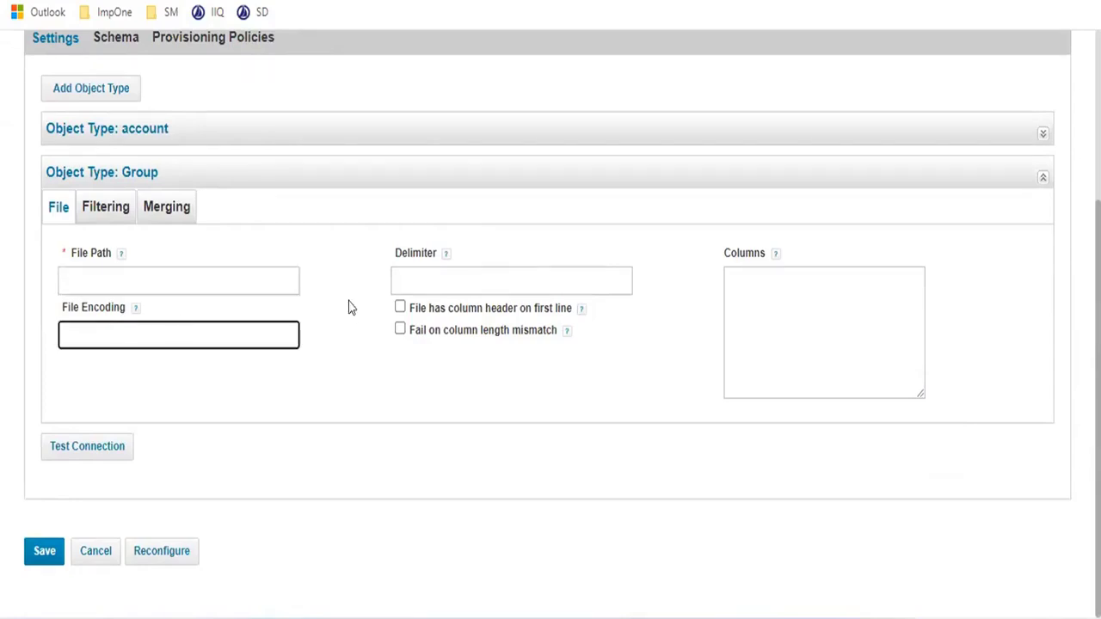
left_click(497, 271)
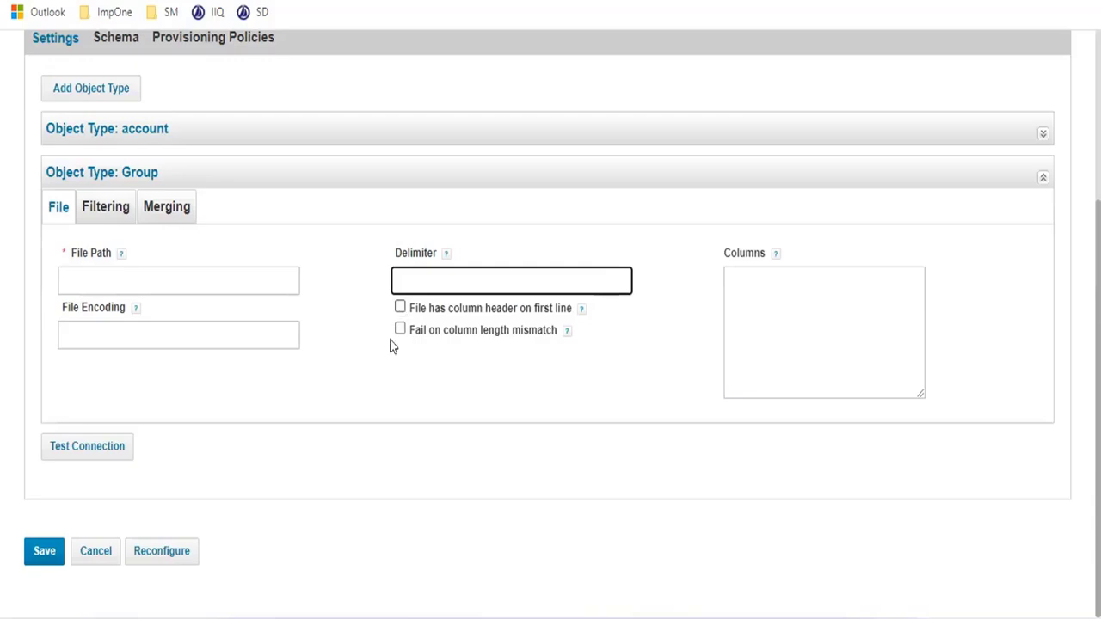
- Review Drive Google's Group schema, including the aggregation type options, attribute fields and schema discovery option
scroll(369, 353, "up", 1)
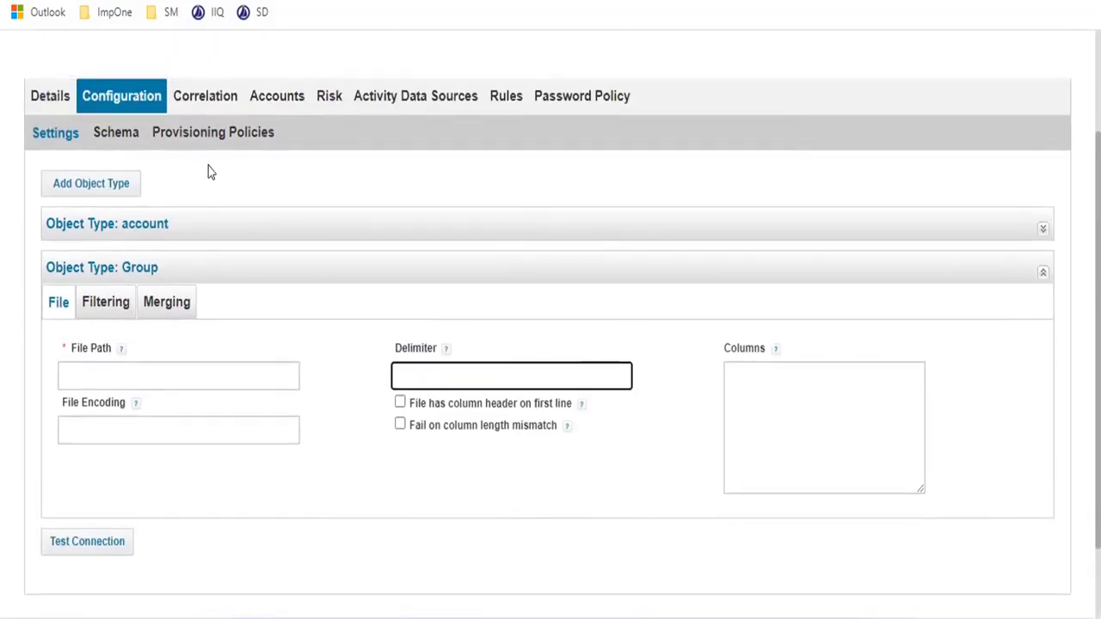
left_click(121, 134)
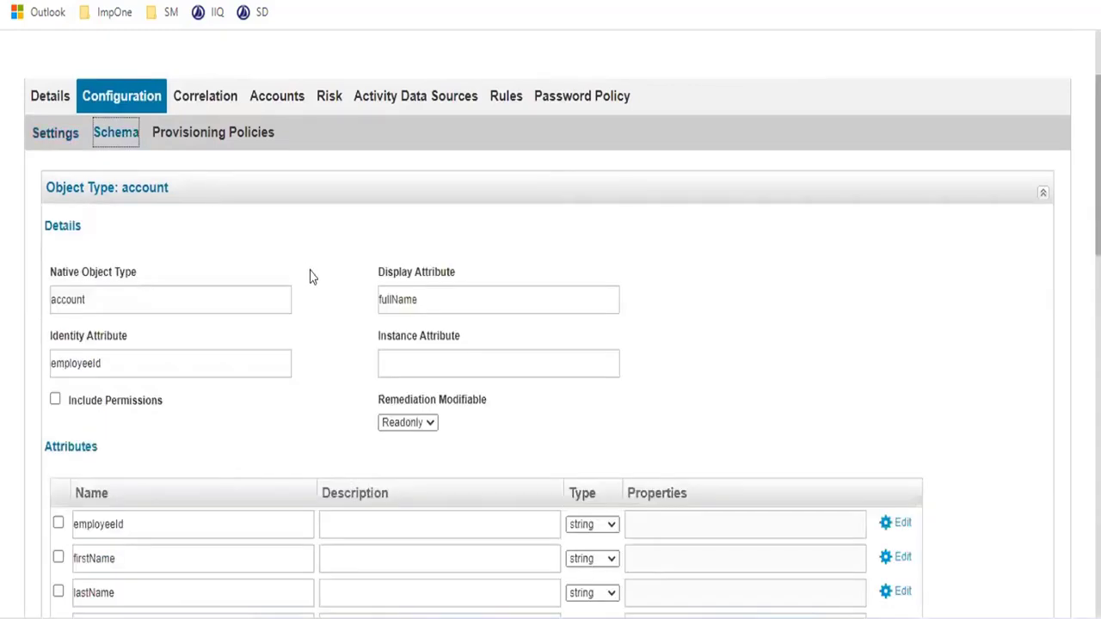
left_click(1041, 195)
scroll(374, 387, "down", 1)
scroll(374, 387, "down", 1)
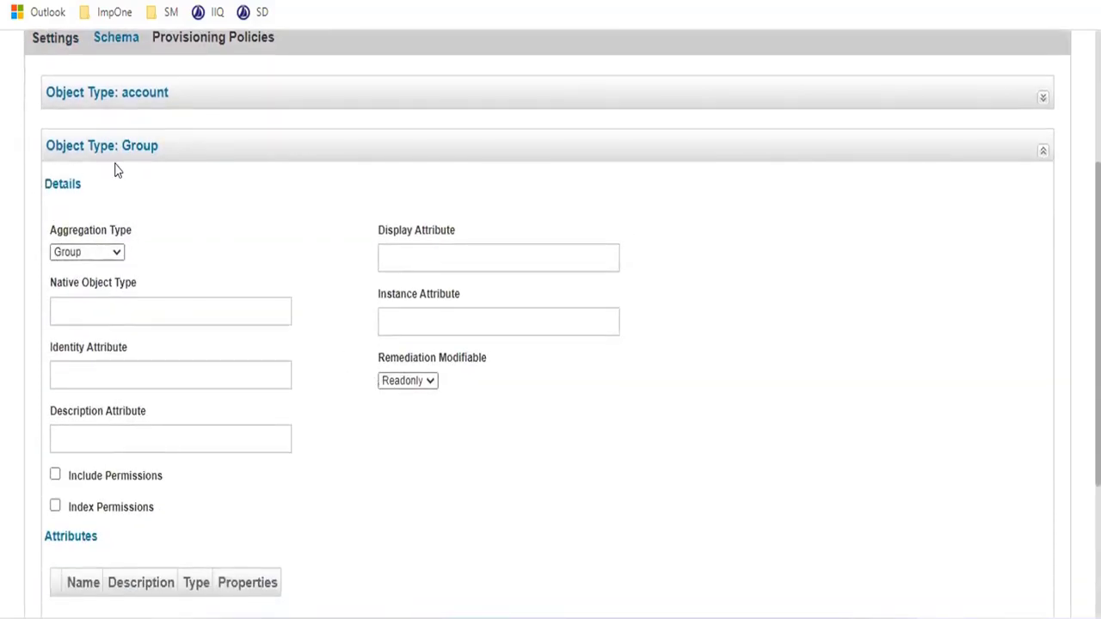
scroll(115, 249, "down", 2)
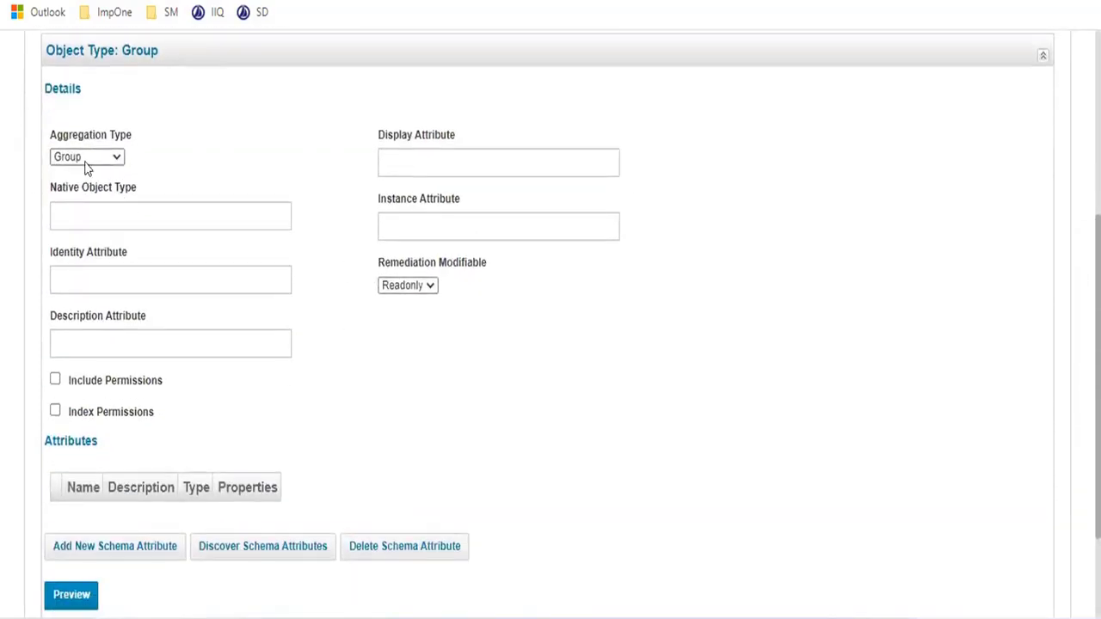
left_click(85, 158)
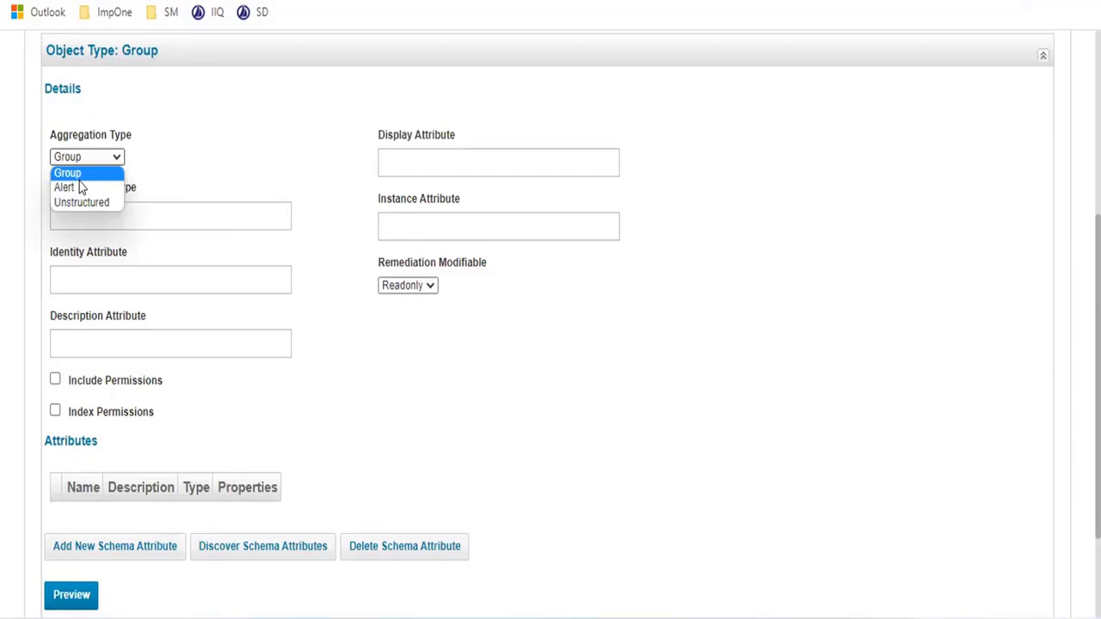
key("Escape")
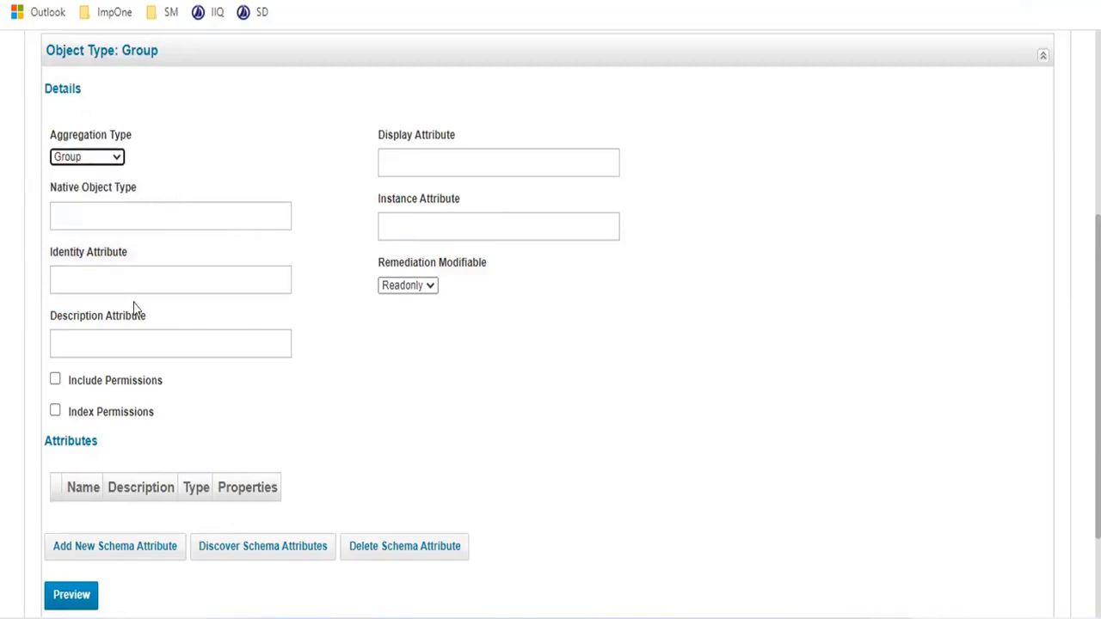
scroll(333, 317, "down", 2)
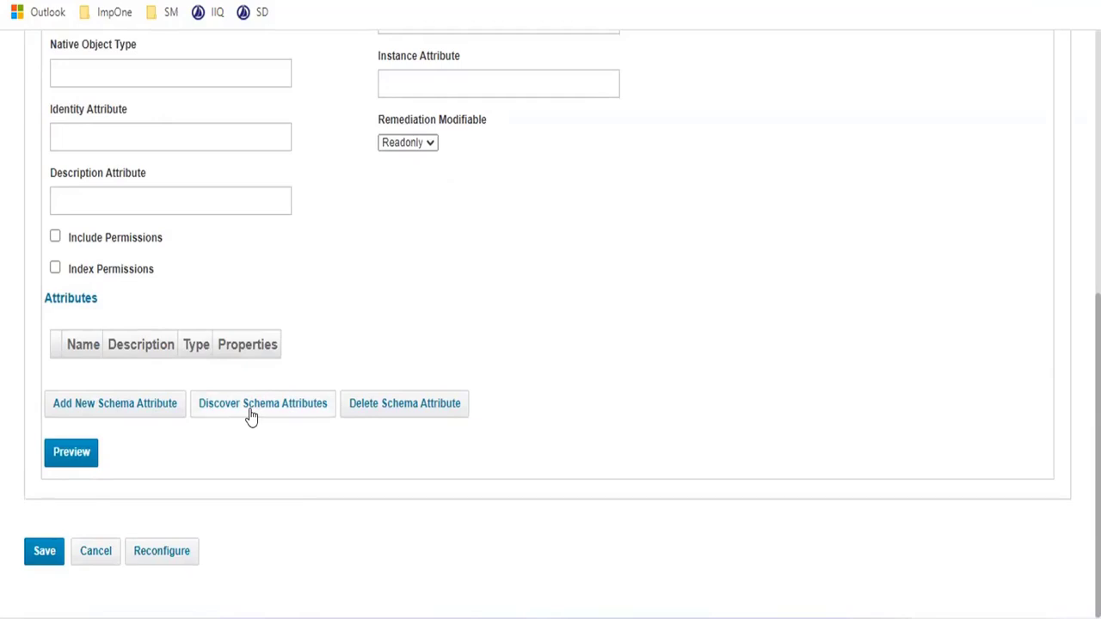
scroll(190, 465, "up", 1)
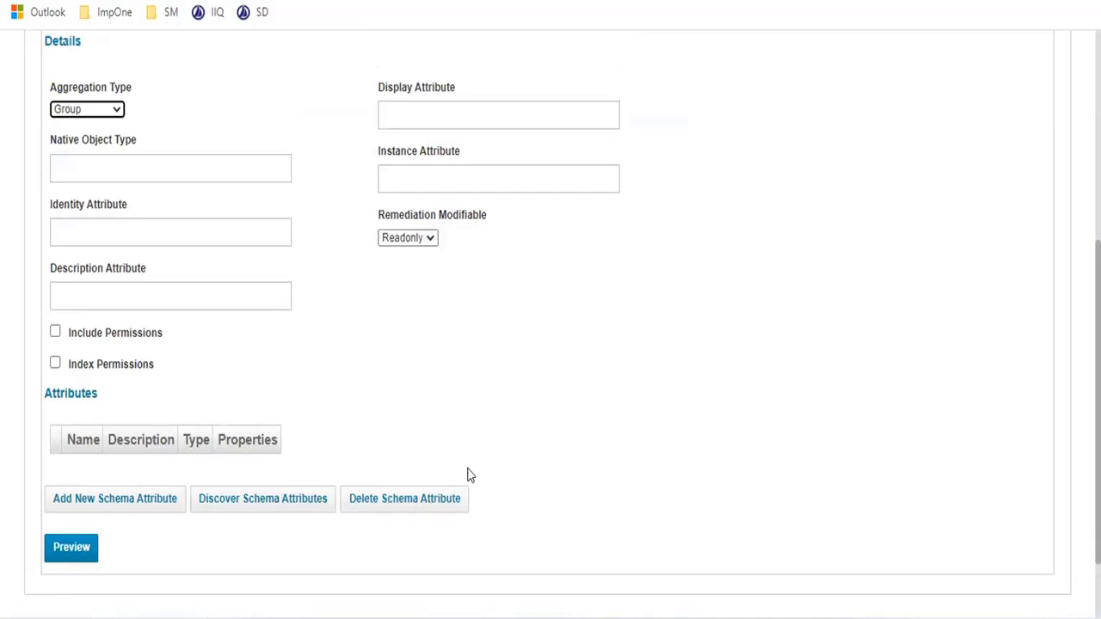
- Leave Drive Google unsaved and open the configuration settings of the PeopleSoft application definition
scroll(468, 475, "up", 4)
left_click(288, 106)
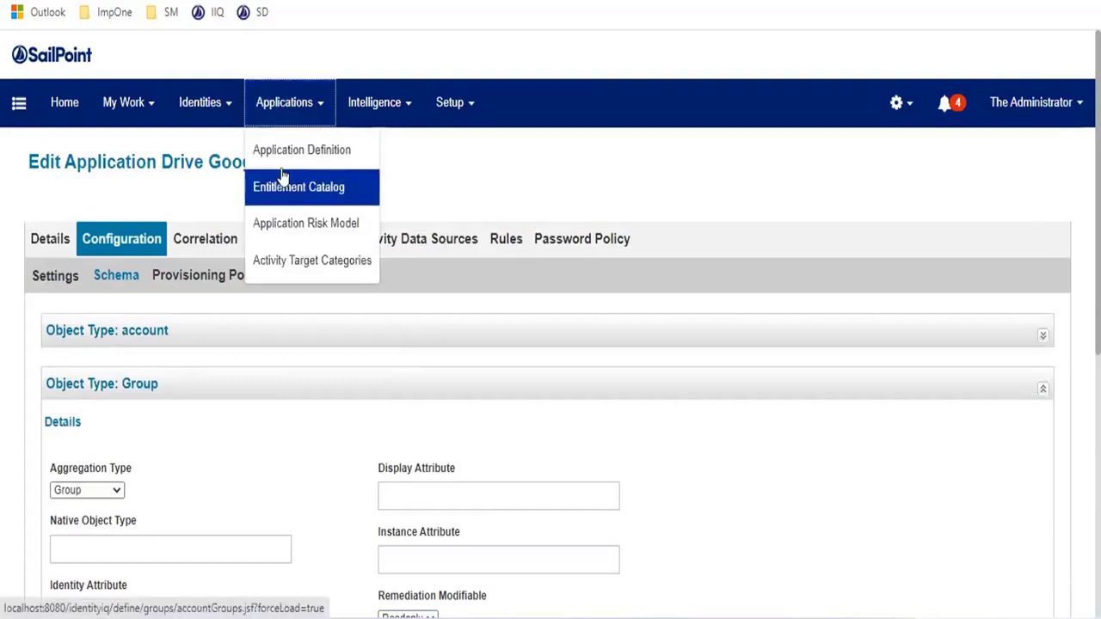
left_click(291, 154)
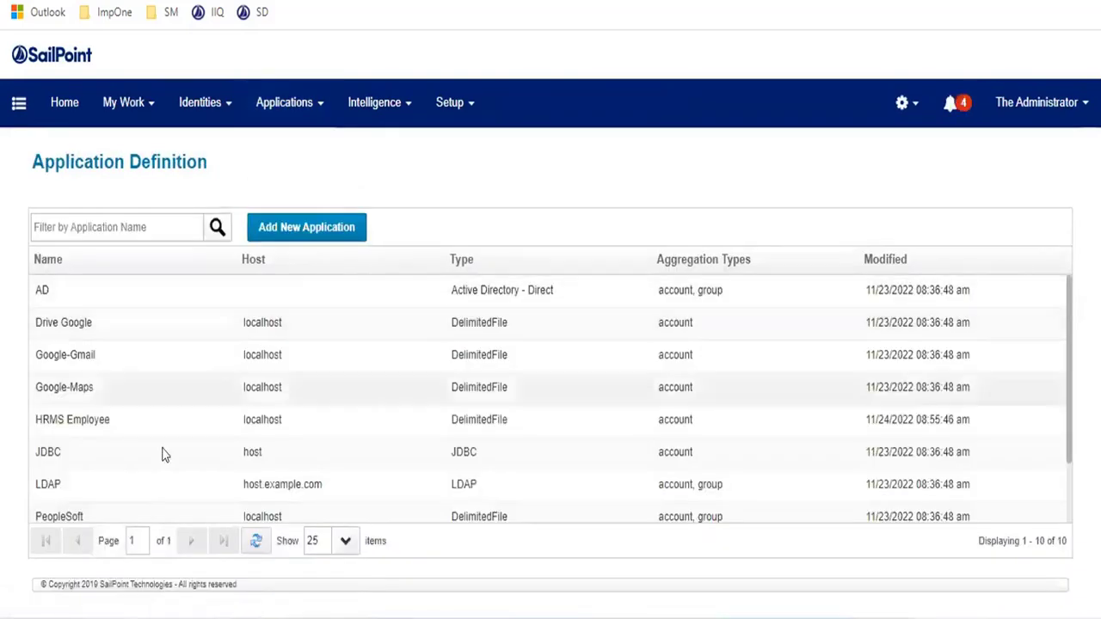
scroll(169, 432, "down", 2)
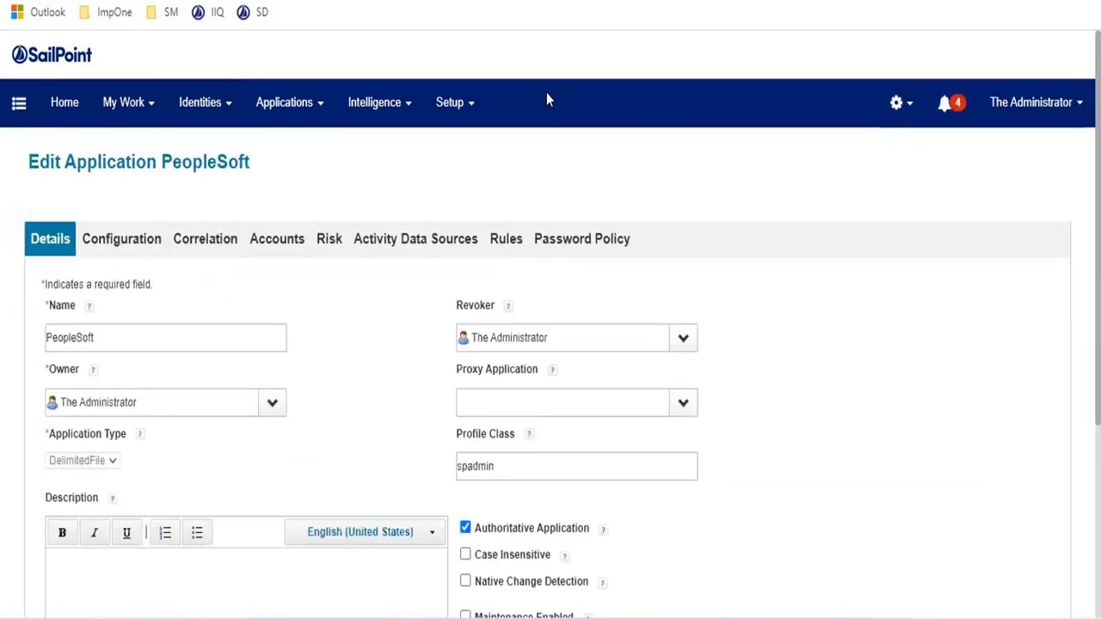
left_click(129, 254)
- Collapse PeopleSoft's account section and examine the Group object type's file path, delimiter and column header setting
scroll(383, 314, "down", 1)
scroll(383, 314, "down", 1)
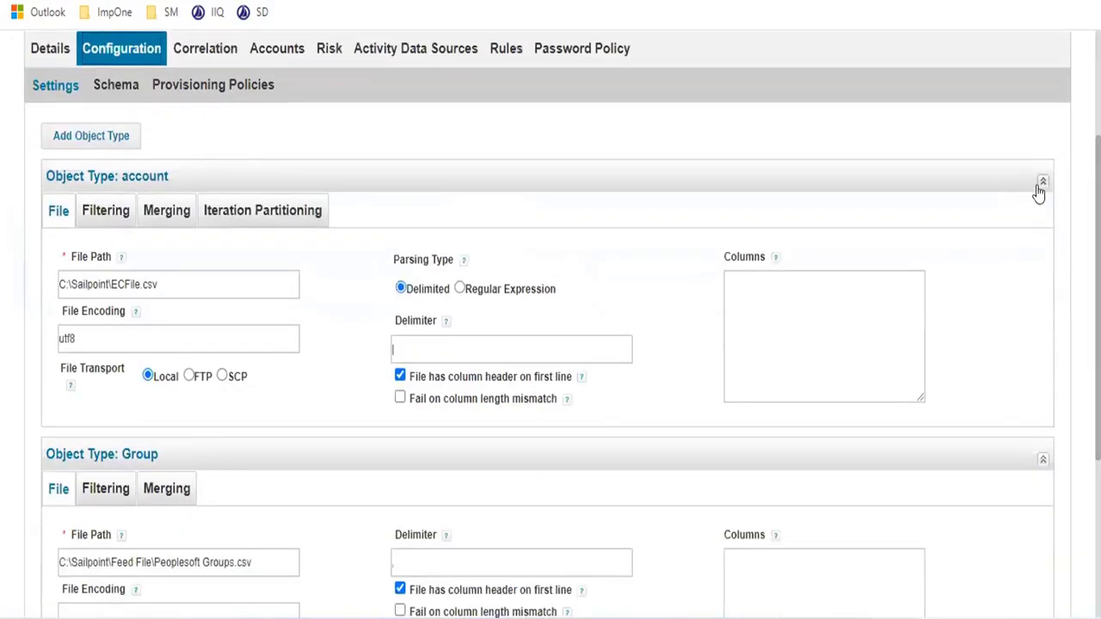
left_click(1041, 184)
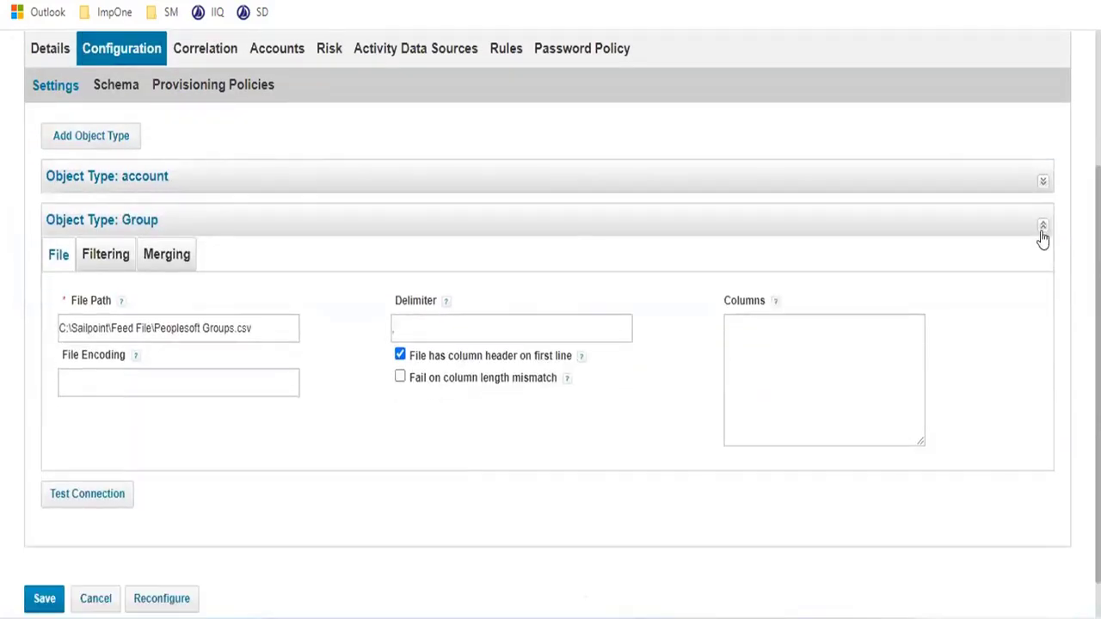
left_click(1041, 228)
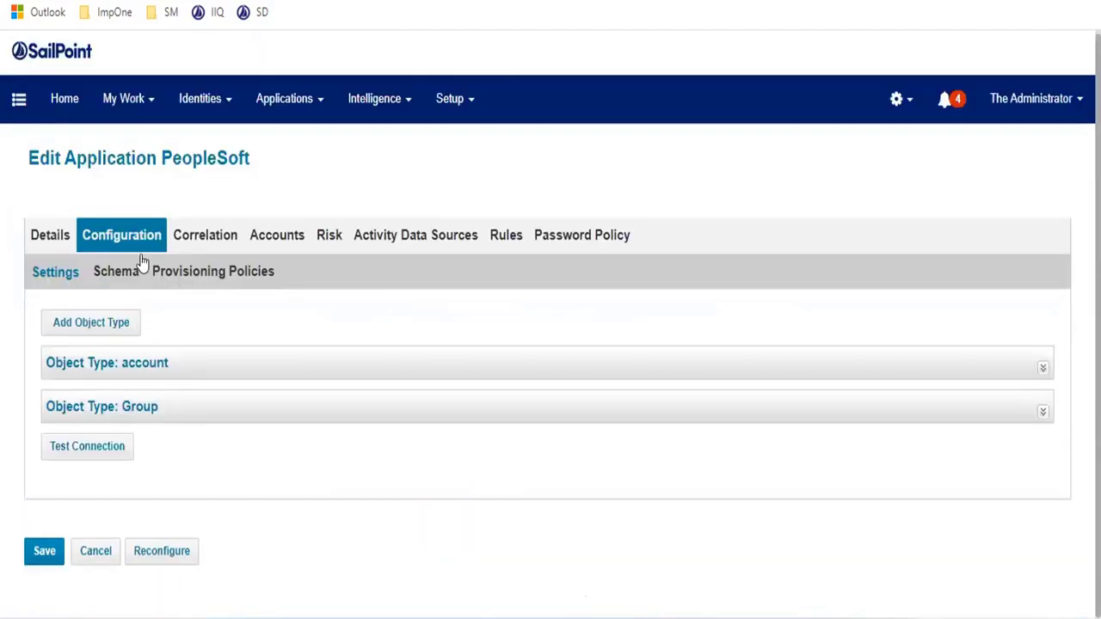
left_click(1043, 414)
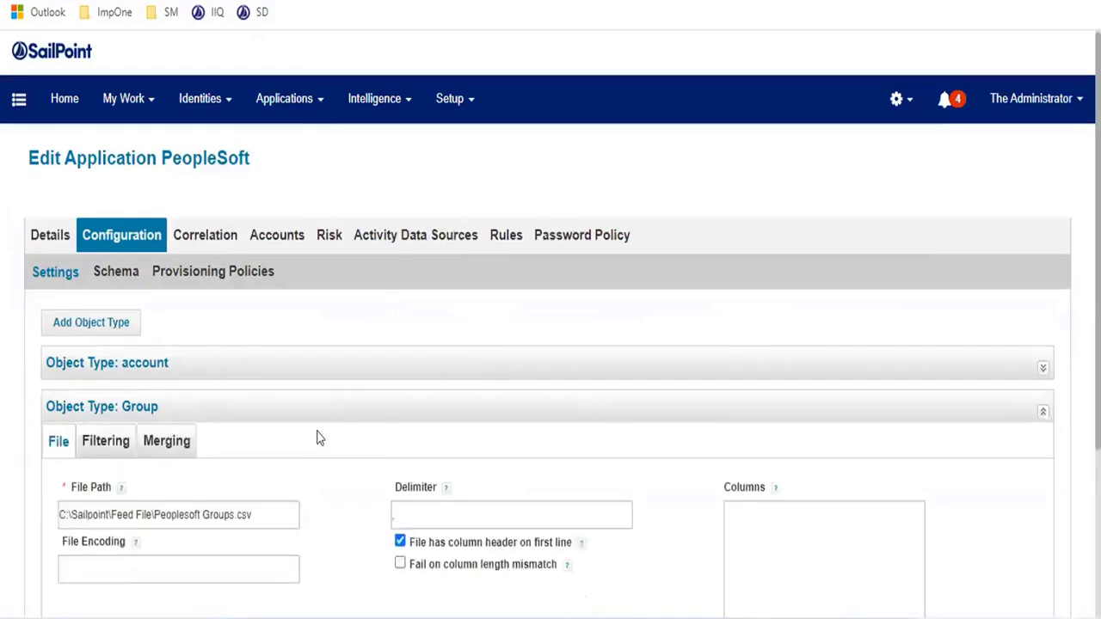
scroll(183, 332, "down", 2)
left_click_drag(255, 325, 30, 335)
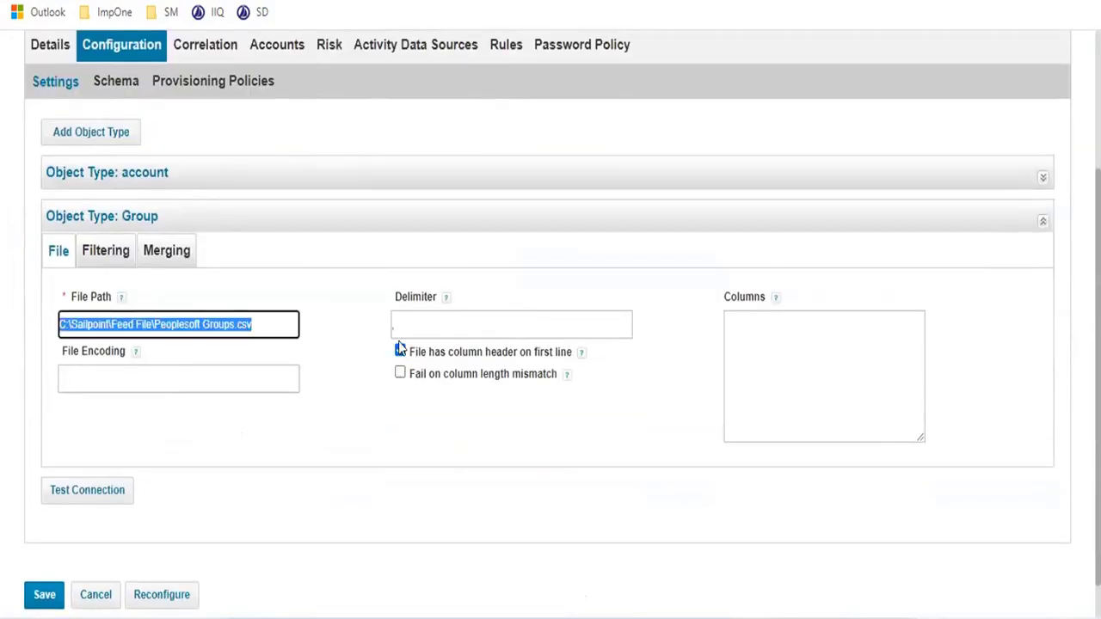
left_click(400, 330)
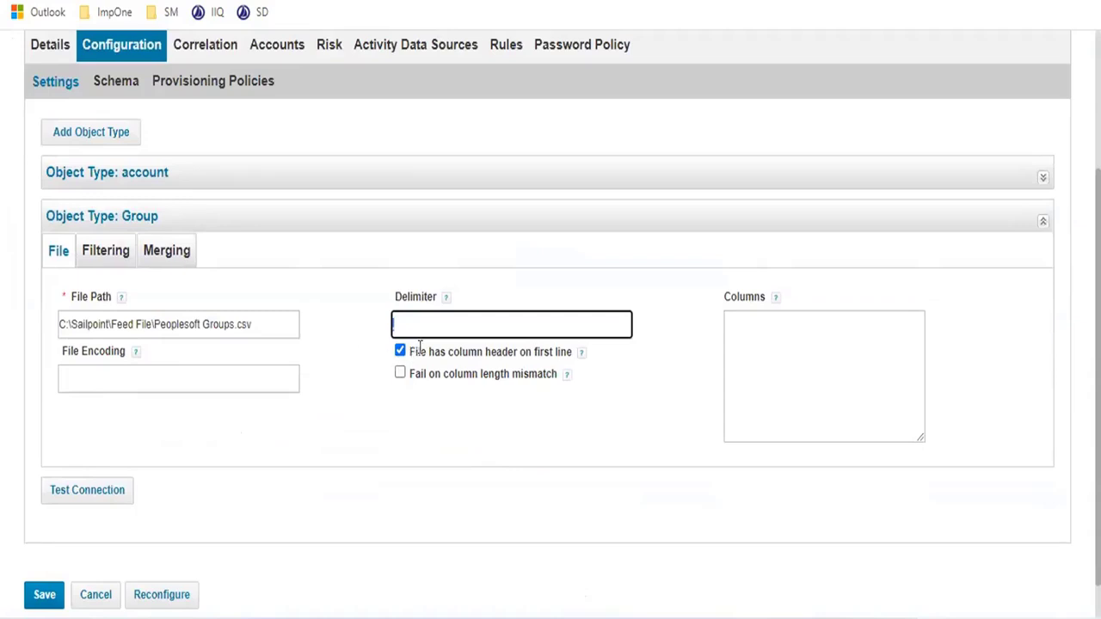
left_click_drag(418, 351, 495, 352)
- Examine the PeopleSoft schema's Group details and its list of attributes, with the account section collapsed
scroll(190, 360, "up", 3)
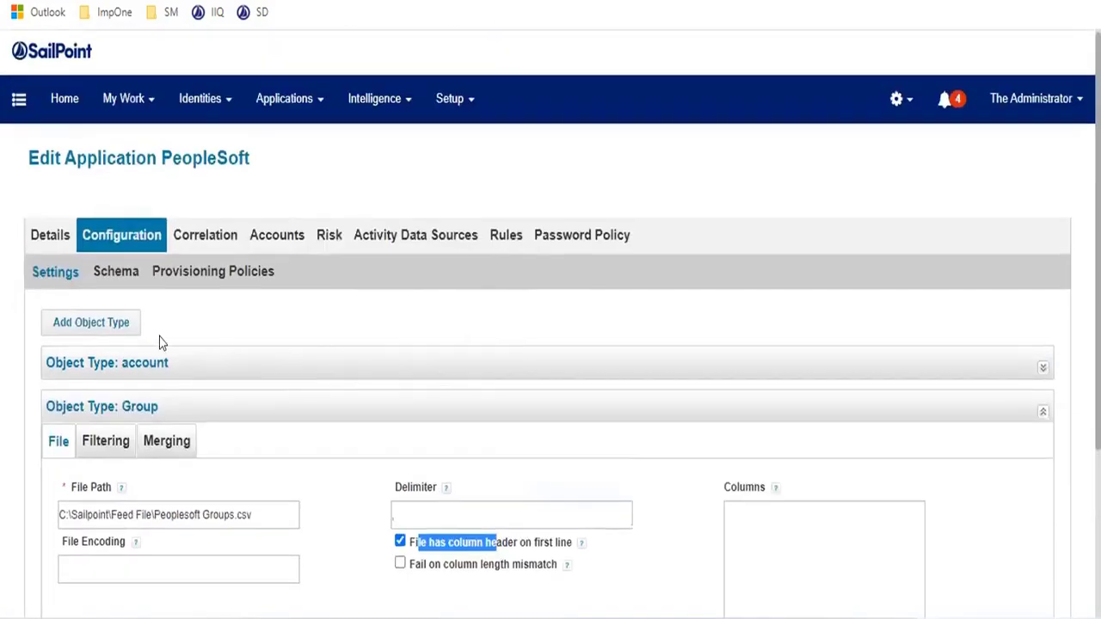
left_click(131, 277)
scroll(258, 318, "down", 3)
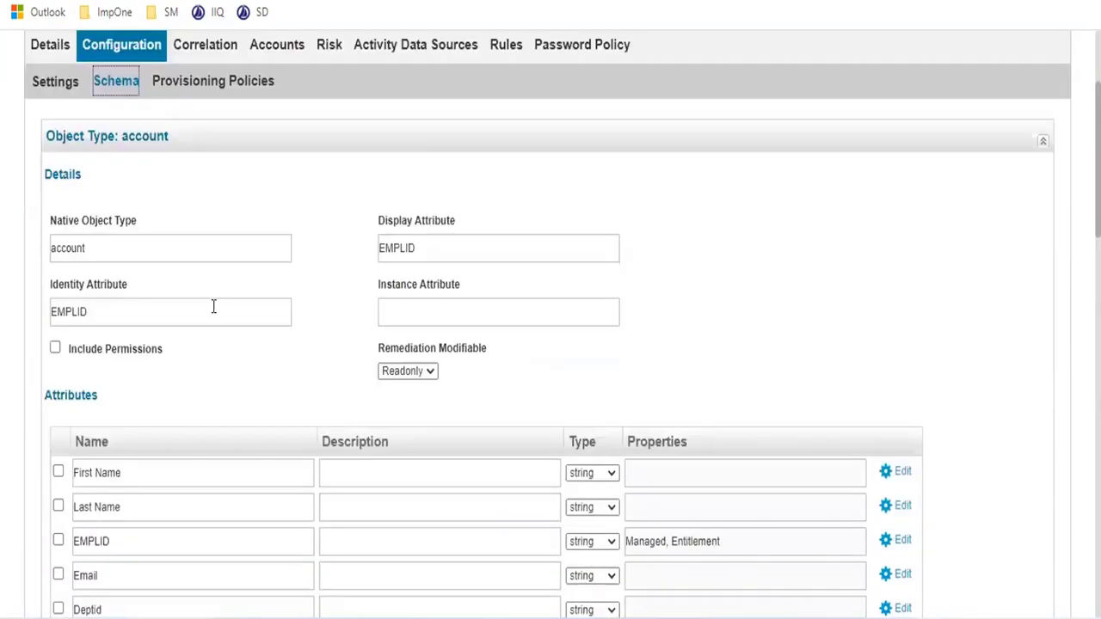
left_click(1040, 142)
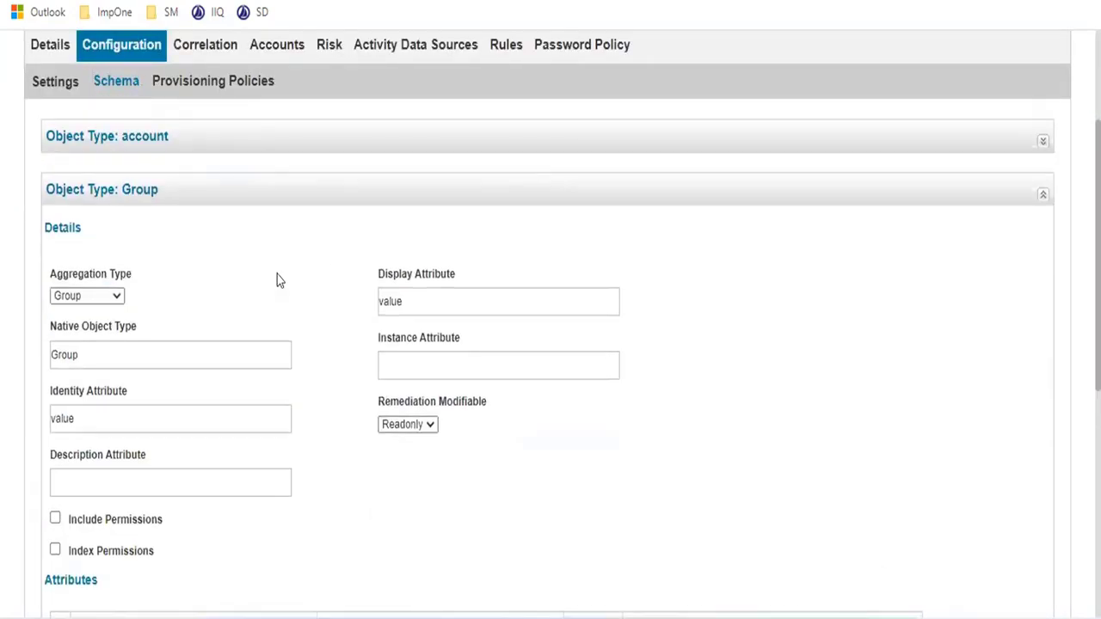
scroll(266, 327, "down", 1)
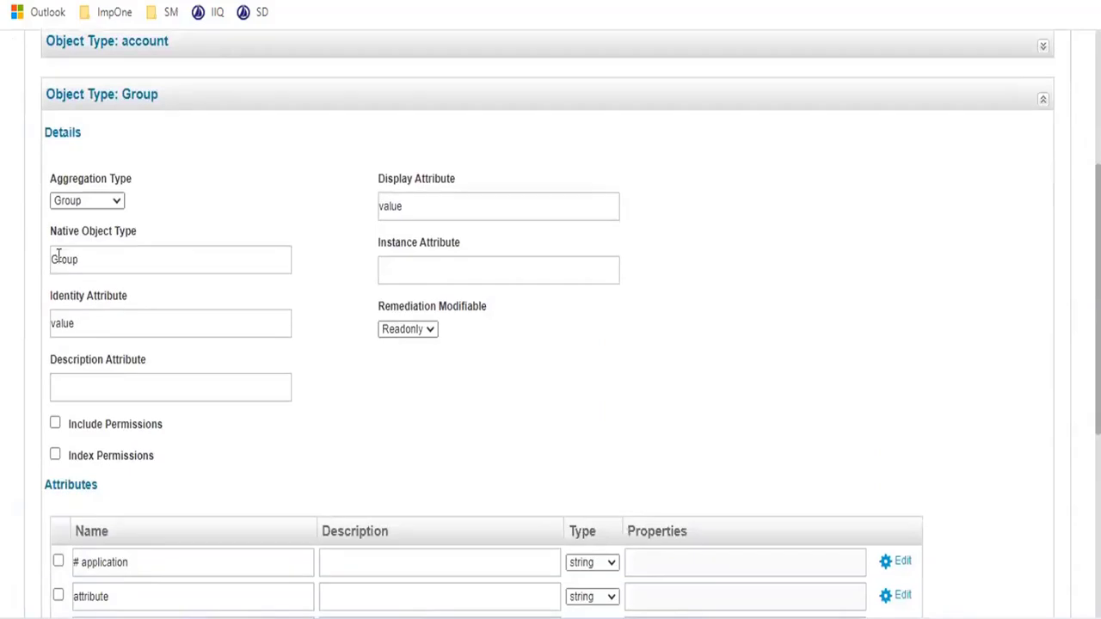
scroll(374, 249, "down", 2)
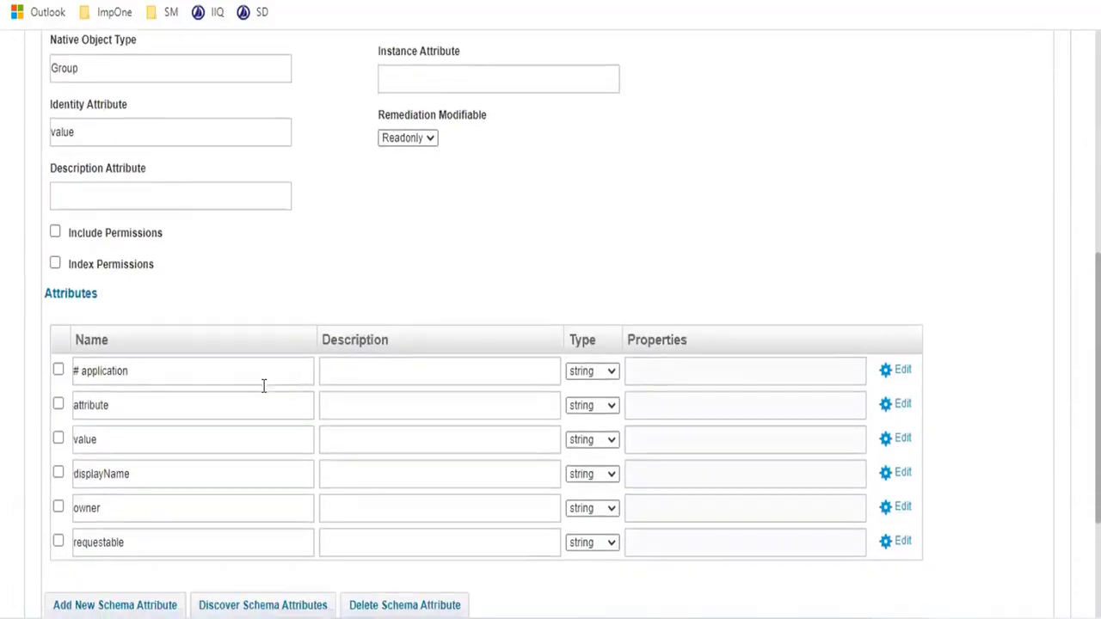
scroll(216, 378, "down", 2)
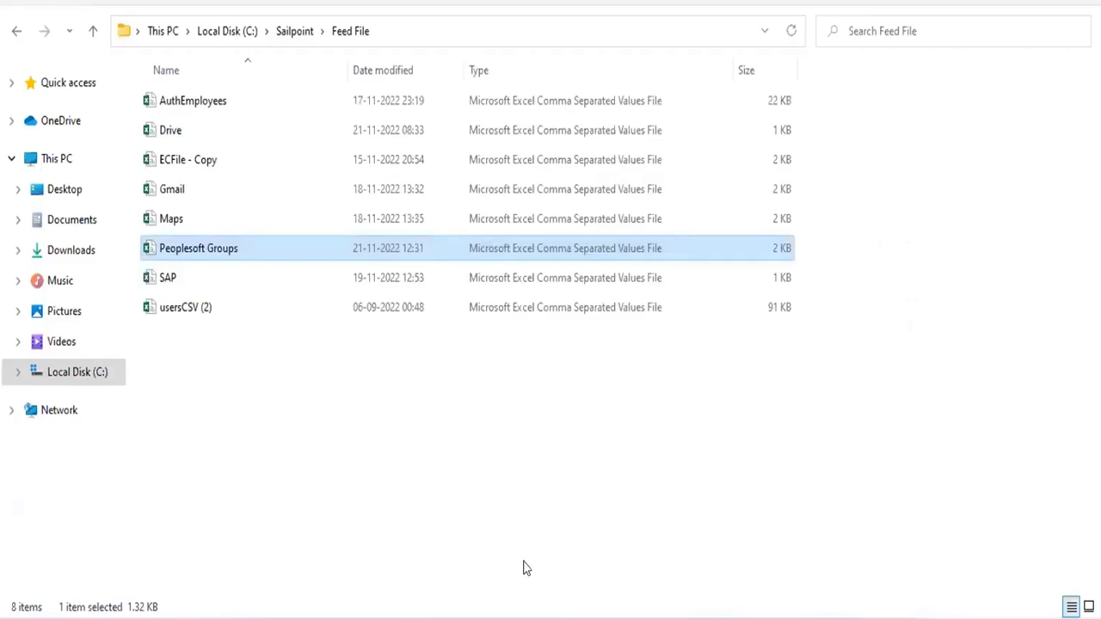
- Open Peoplesoft Groups from the Feed File folder in Excel and widen the application and attribute columns to fit their contents
double_click(234, 249)
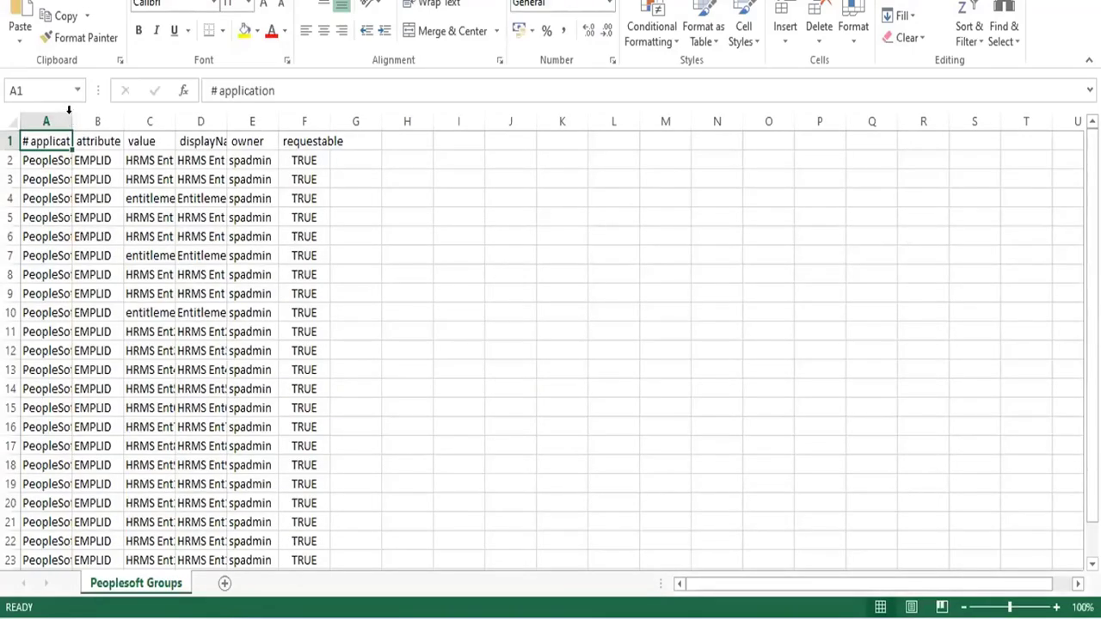
double_click(74, 121)
left_click_drag(139, 120, 141, 120)
left_click(160, 268)
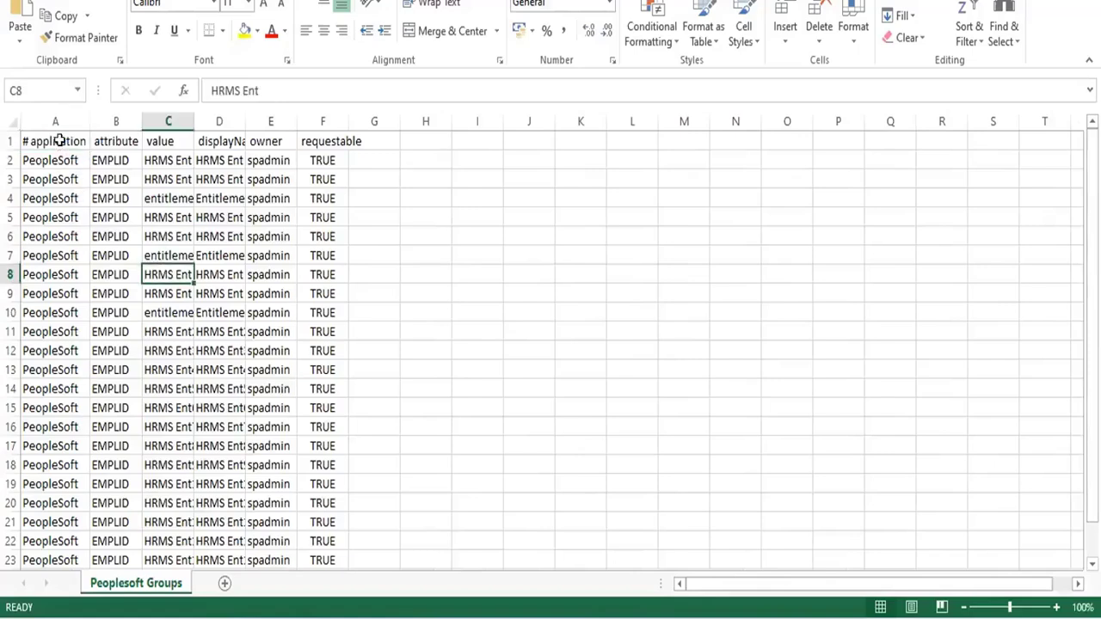
- Widen the displayName column to fit its contents and review the header row from # application to requestable
left_click_drag(58, 140, 113, 140)
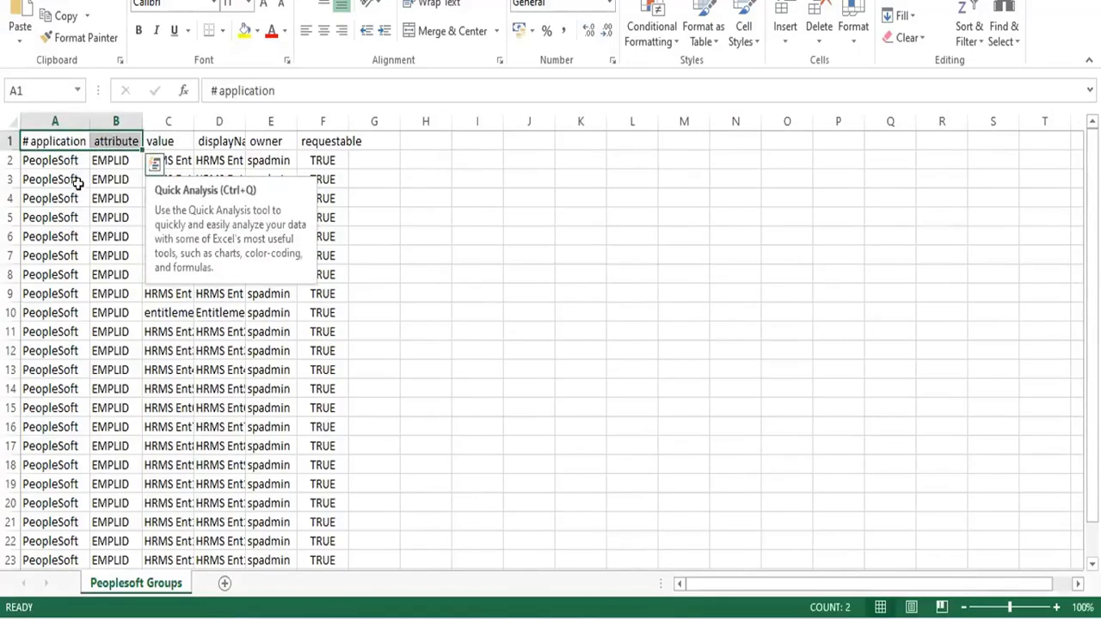
left_click(70, 197)
left_click(59, 140)
left_click(120, 140)
left_click(182, 140)
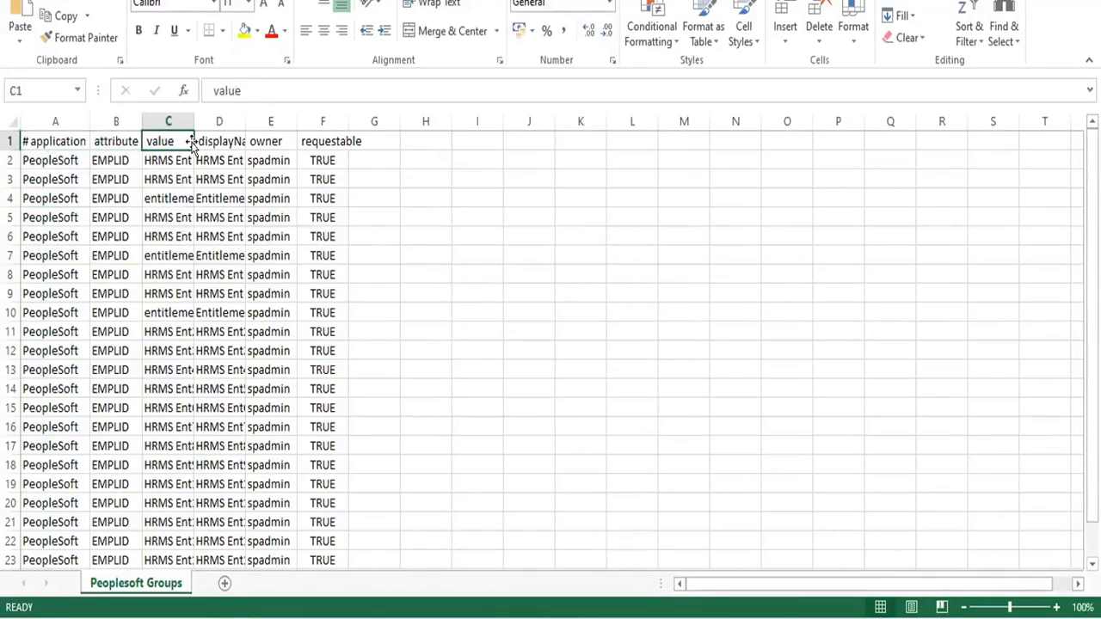
left_click_drag(244, 120, 265, 119)
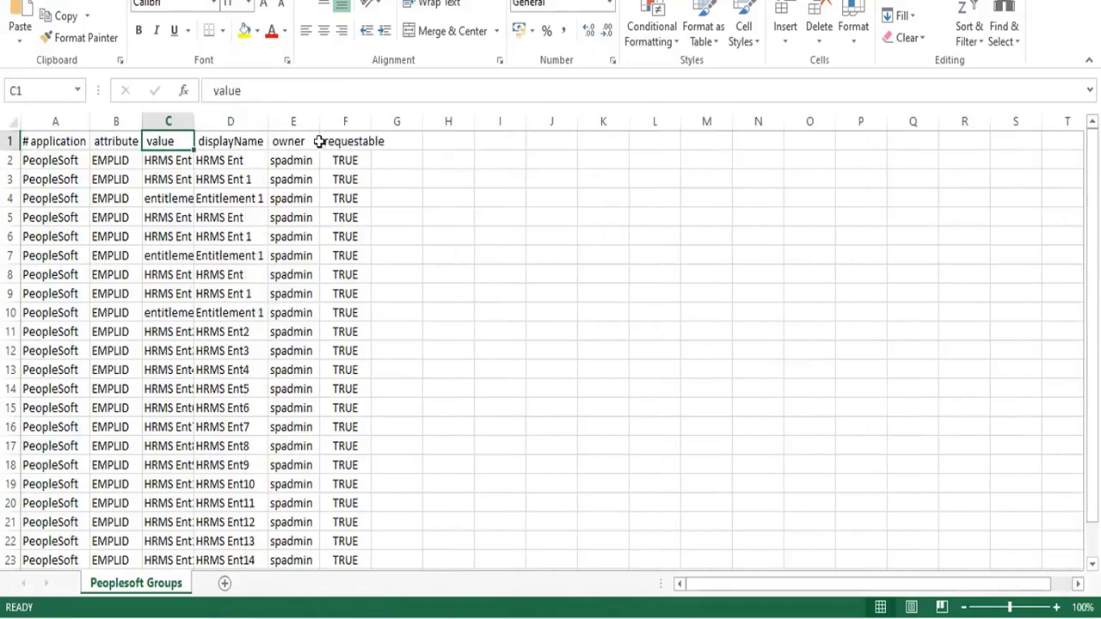
left_click_drag(342, 142, 21, 143)
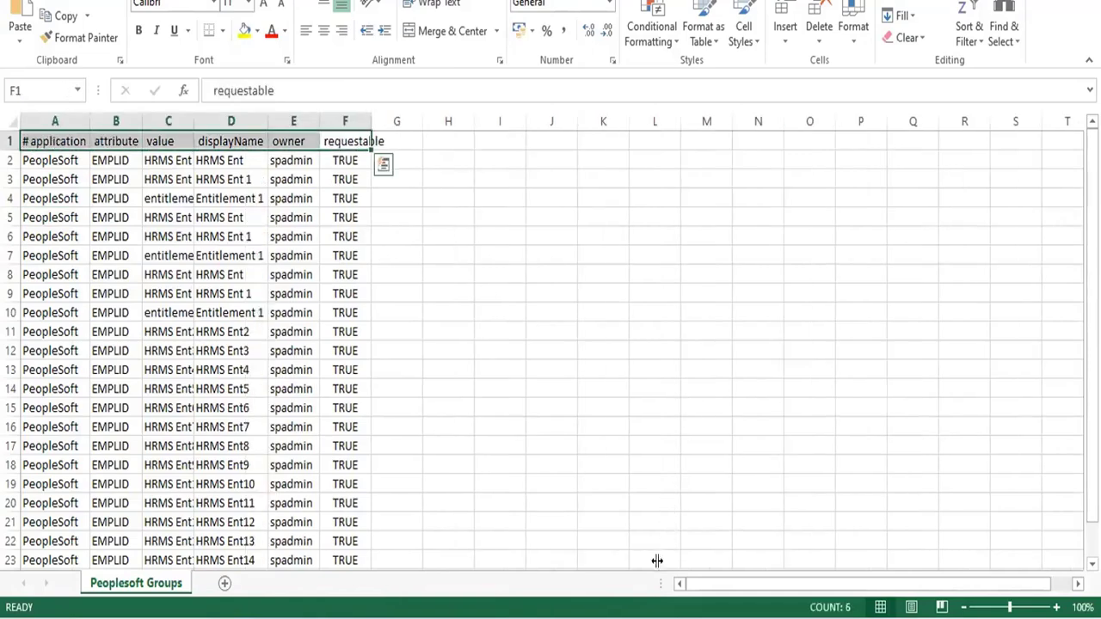
- Switch back to SailPoint and compare the Group schema's identity and display attributes with the value entry in its attribute list
left_click(627, 617)
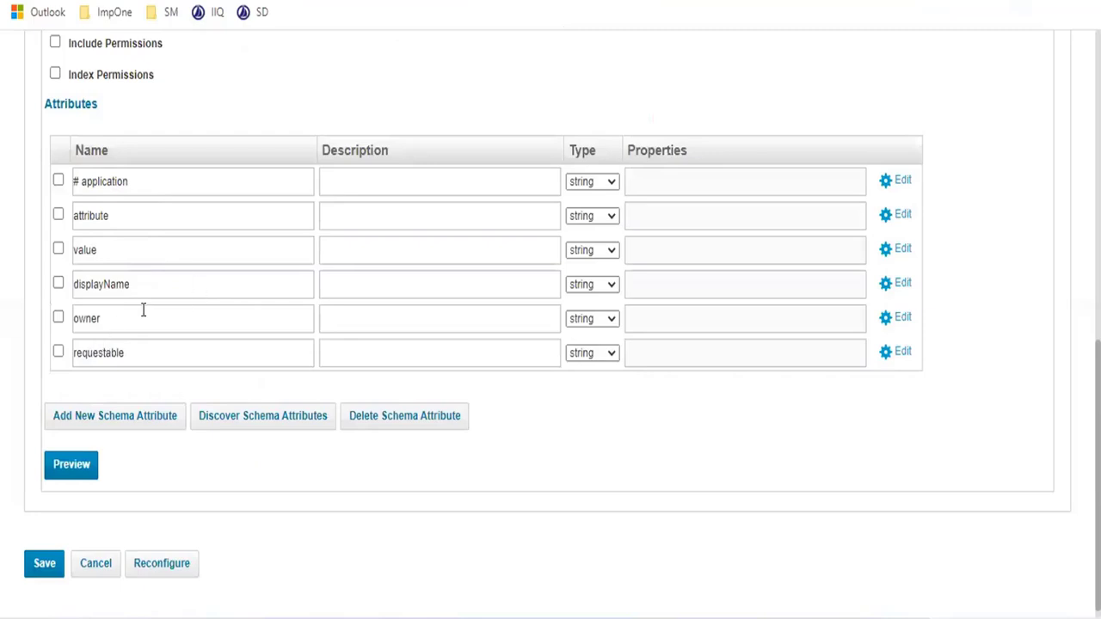
scroll(227, 364, "up", 2)
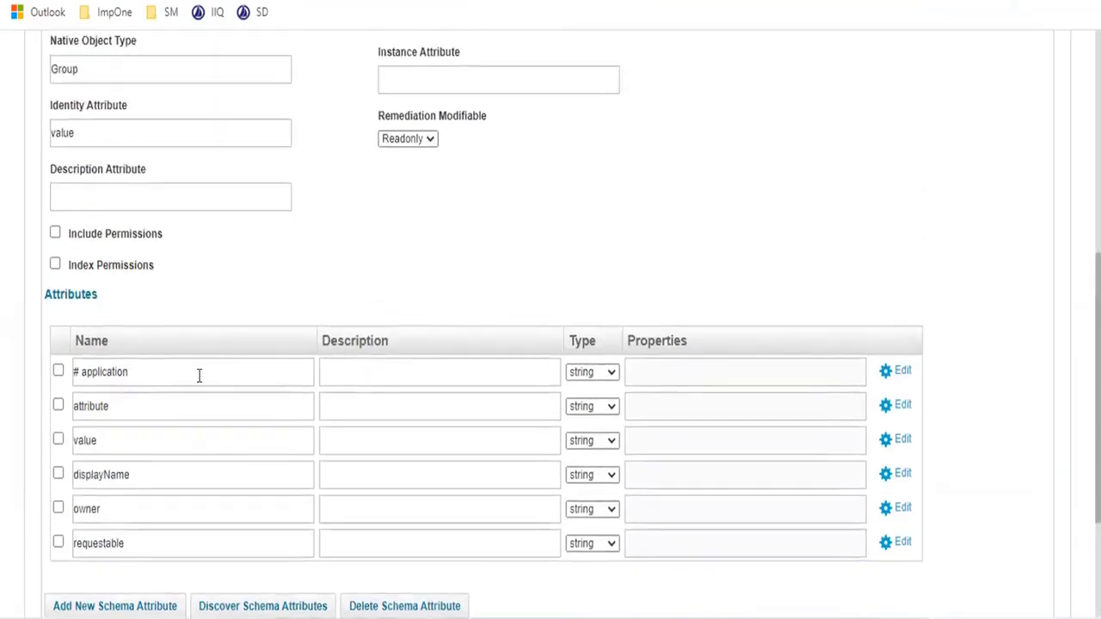
scroll(197, 374, "up", 1)
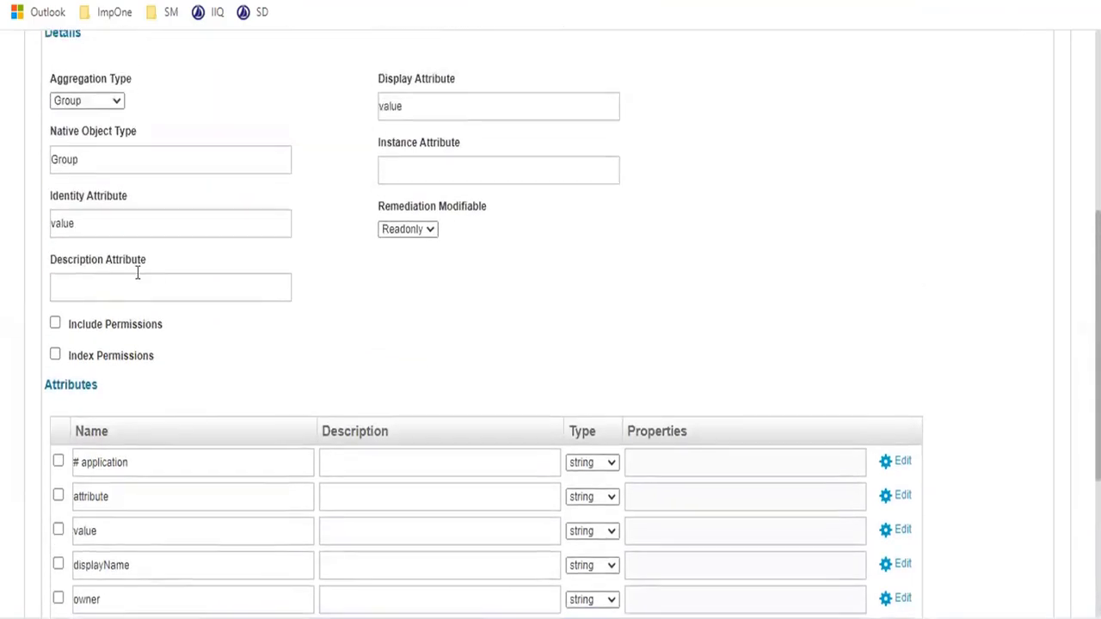
double_click(86, 227)
double_click(425, 111)
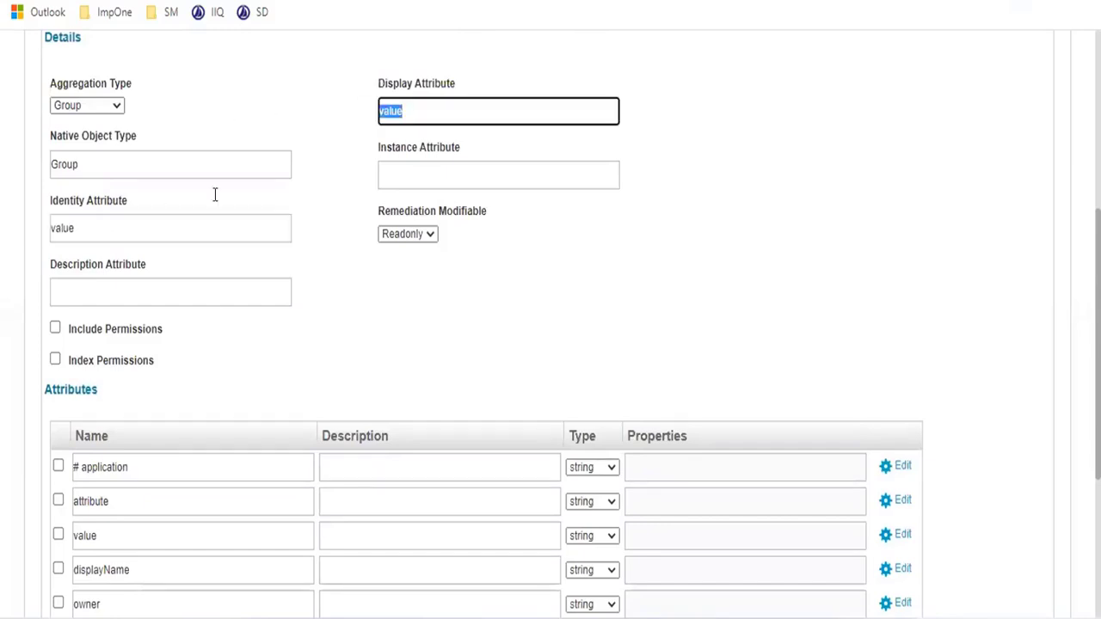
scroll(126, 436, "down", 1)
double_click(113, 440)
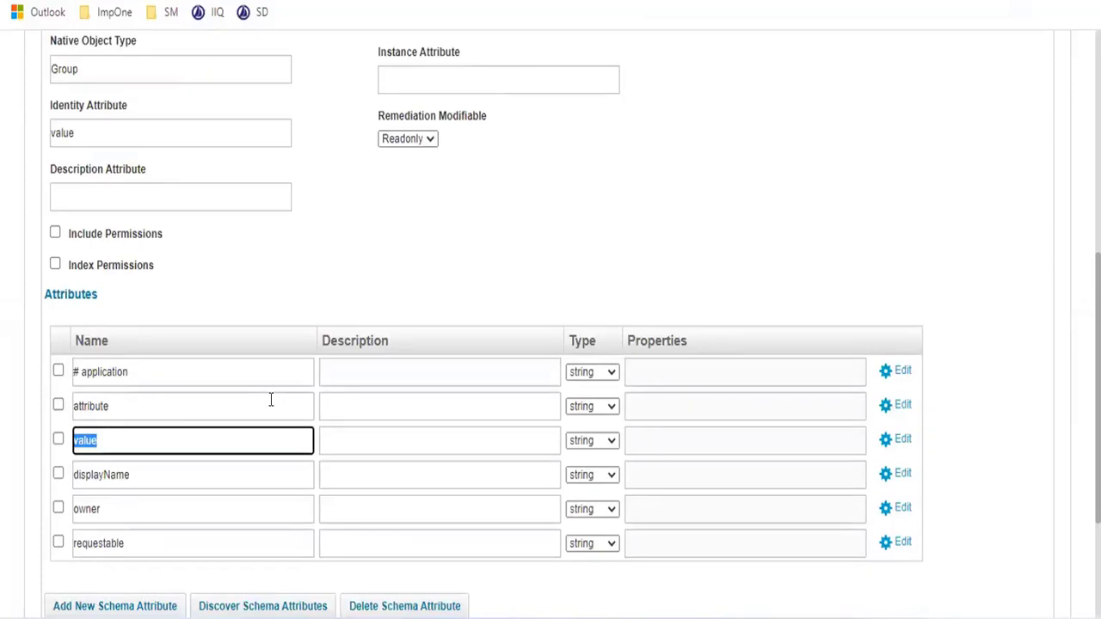
- Recheck the PeopleSoft Group attribute list against the Identity Attribute and Display Attribute fields
scroll(306, 503, "down", 2)
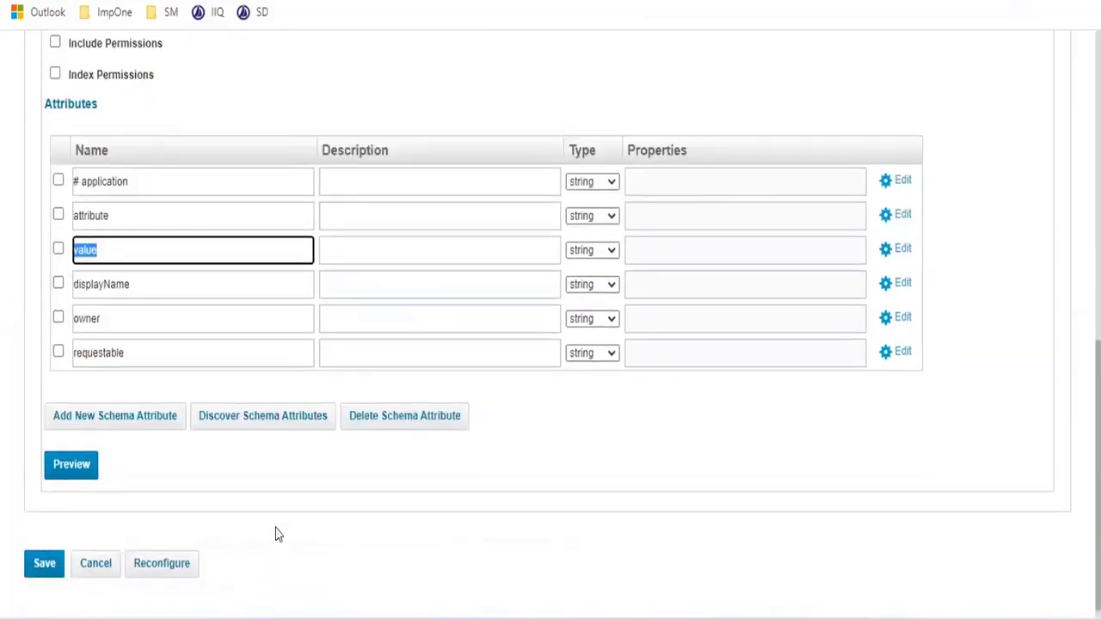
scroll(182, 384, "up", 2)
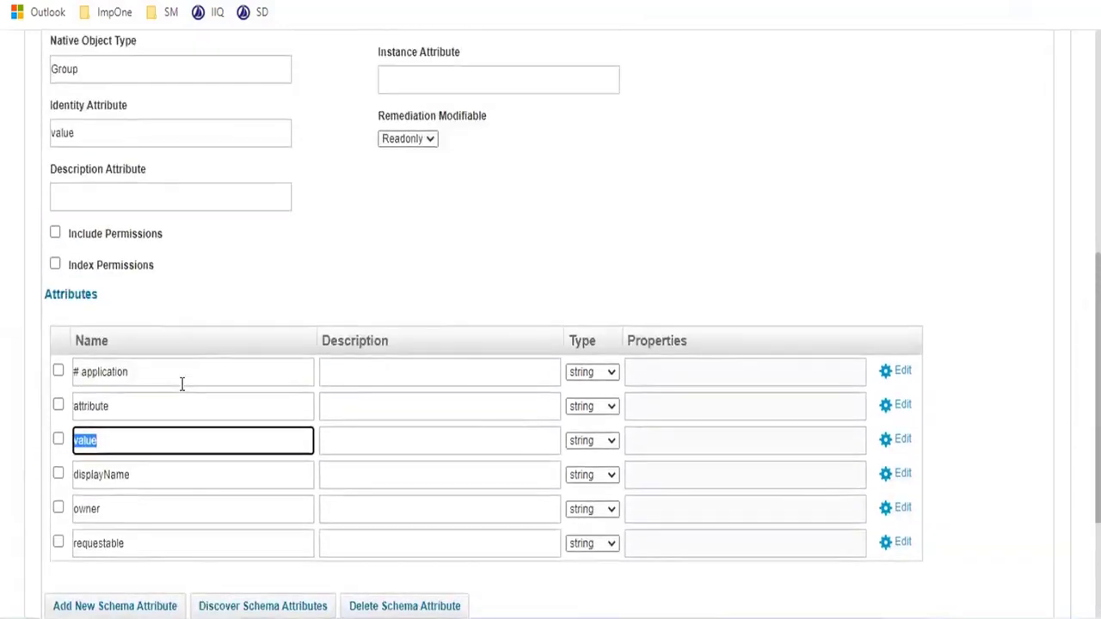
scroll(181, 383, "down", 1)
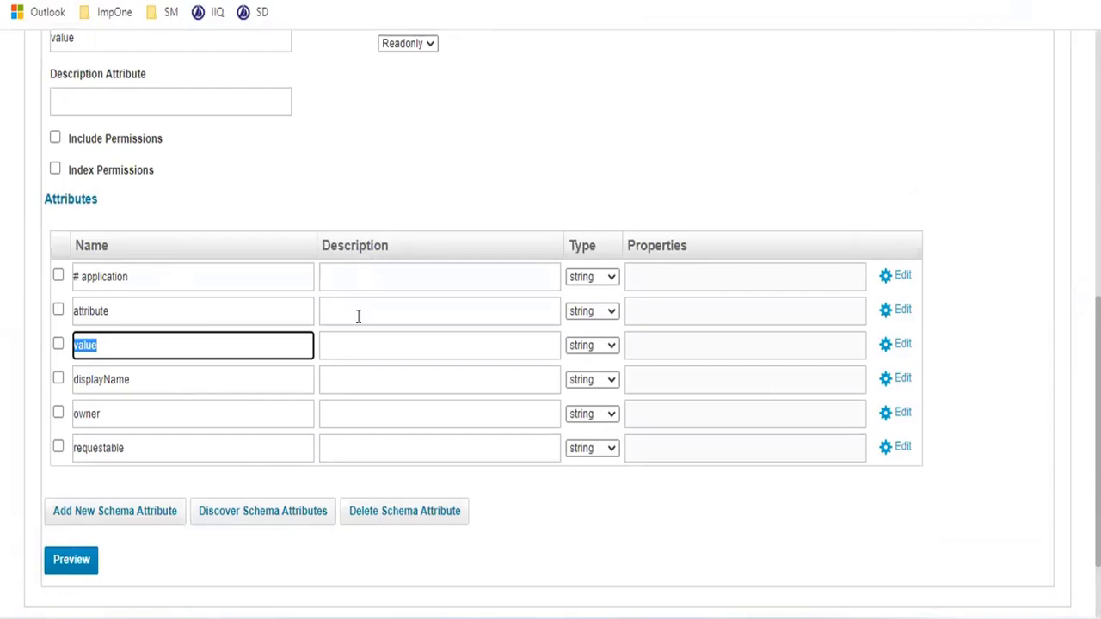
scroll(325, 336, "up", 1)
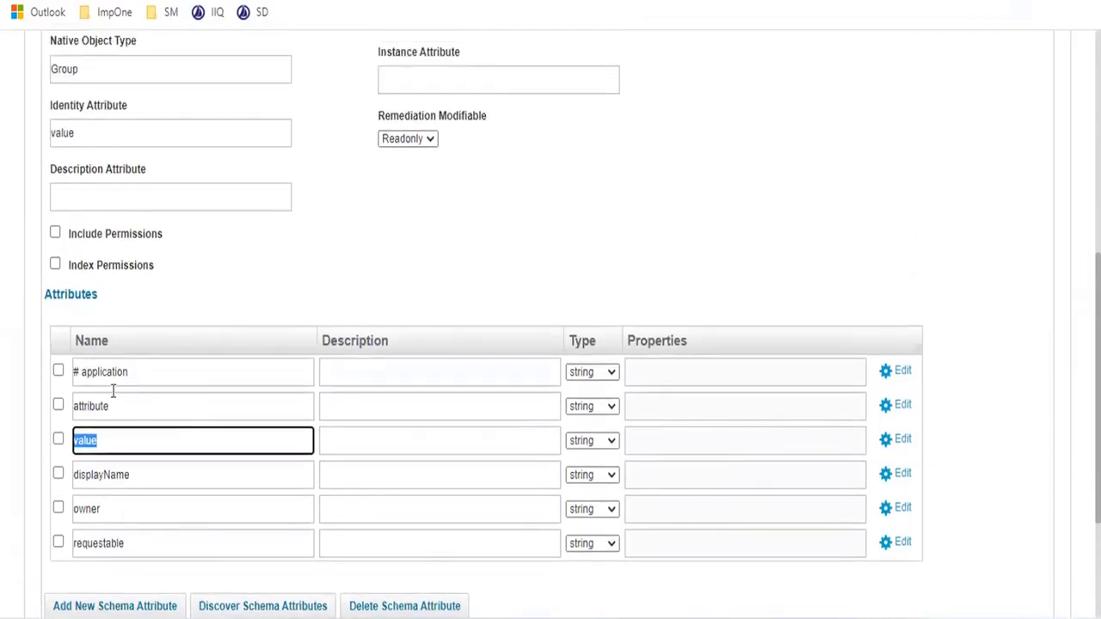
scroll(98, 305, "up", 2)
double_click(98, 326)
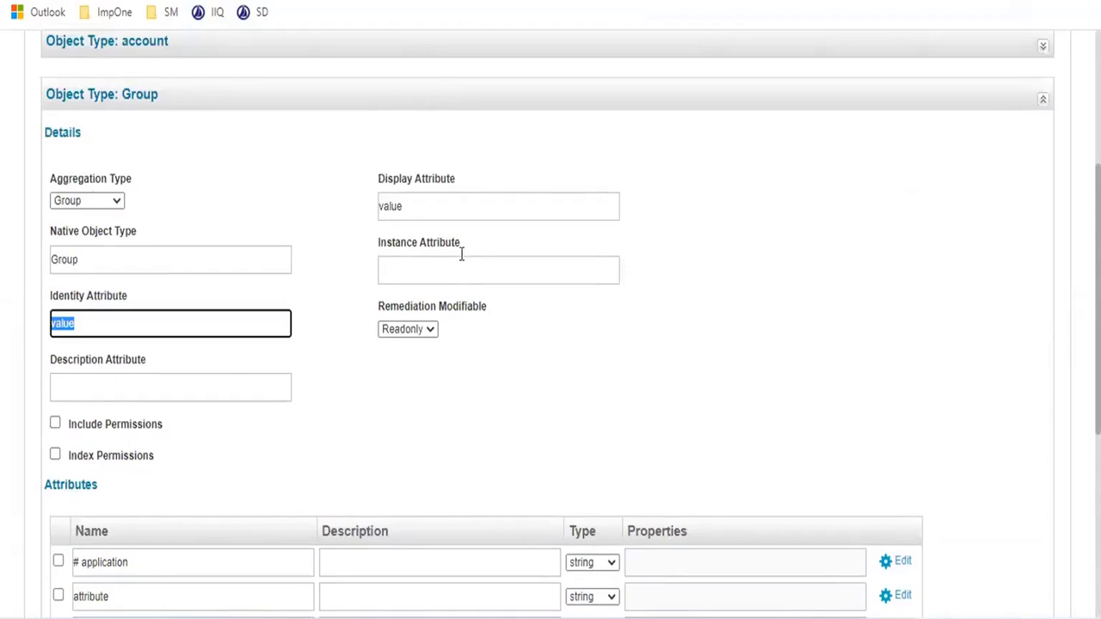
double_click(428, 205)
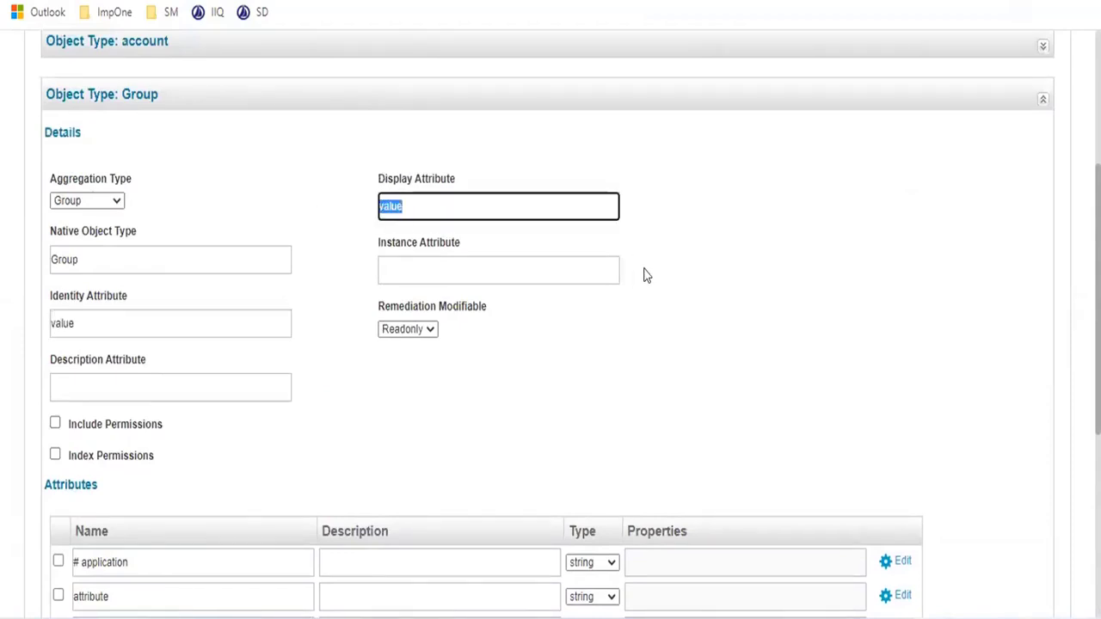
scroll(640, 363, "down", 4)
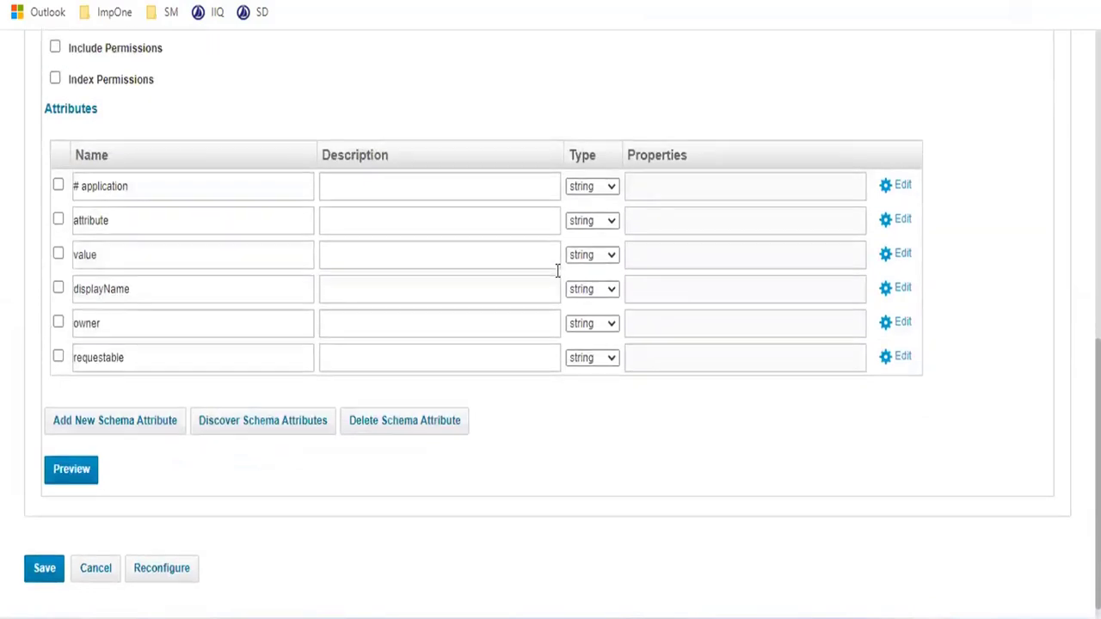
- Leave the PeopleSoft application for the task list and start a new Account Group Aggregation task
scroll(557, 271, "up", 5)
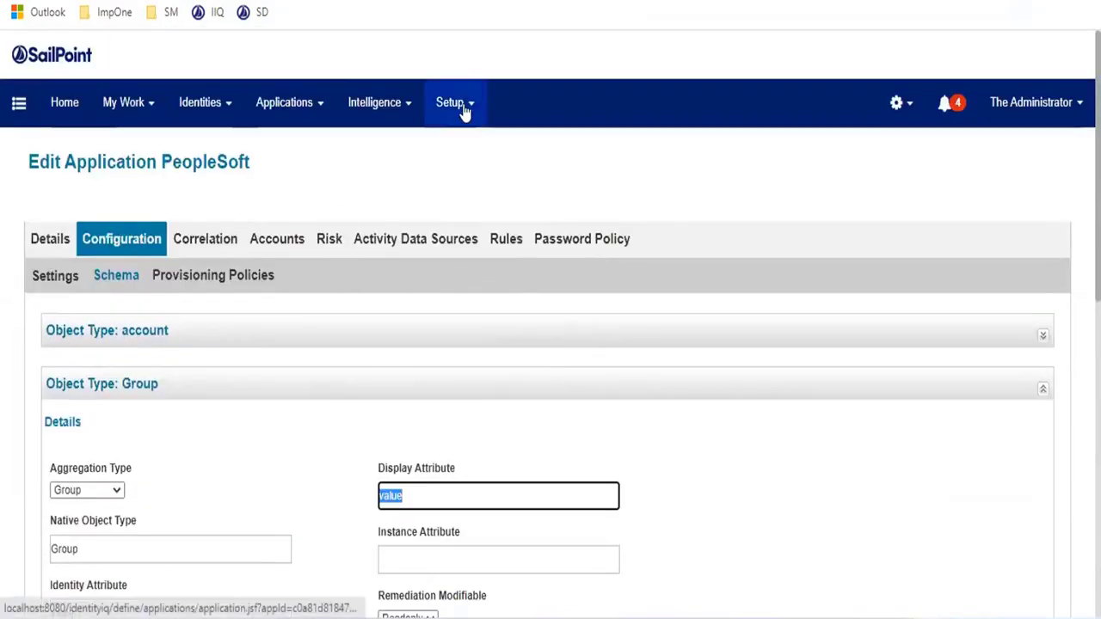
left_click(464, 108)
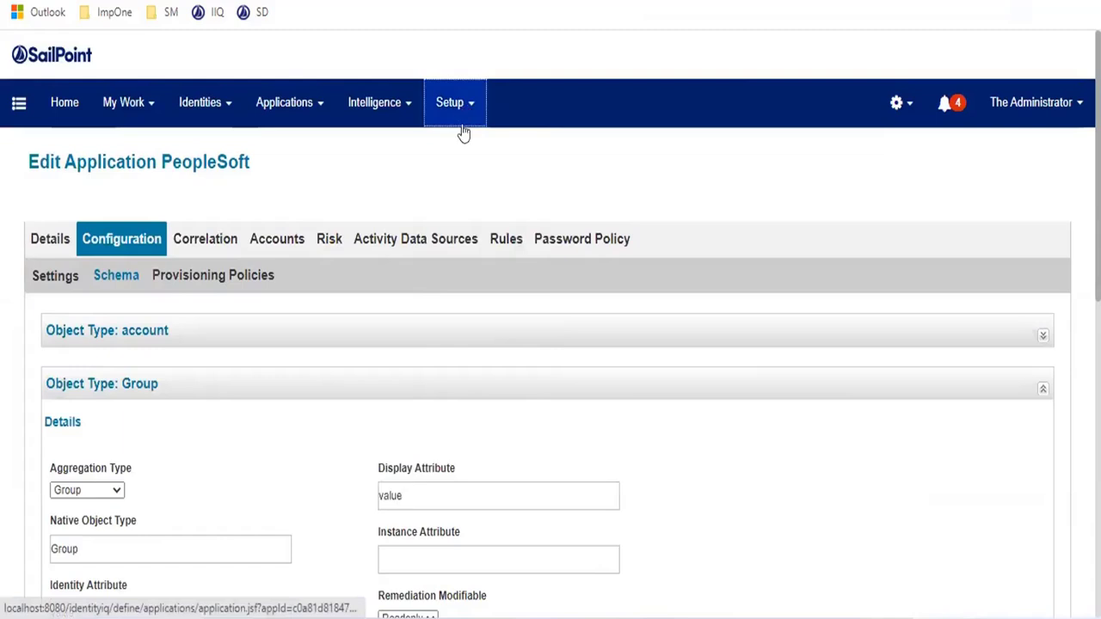
left_click(474, 311)
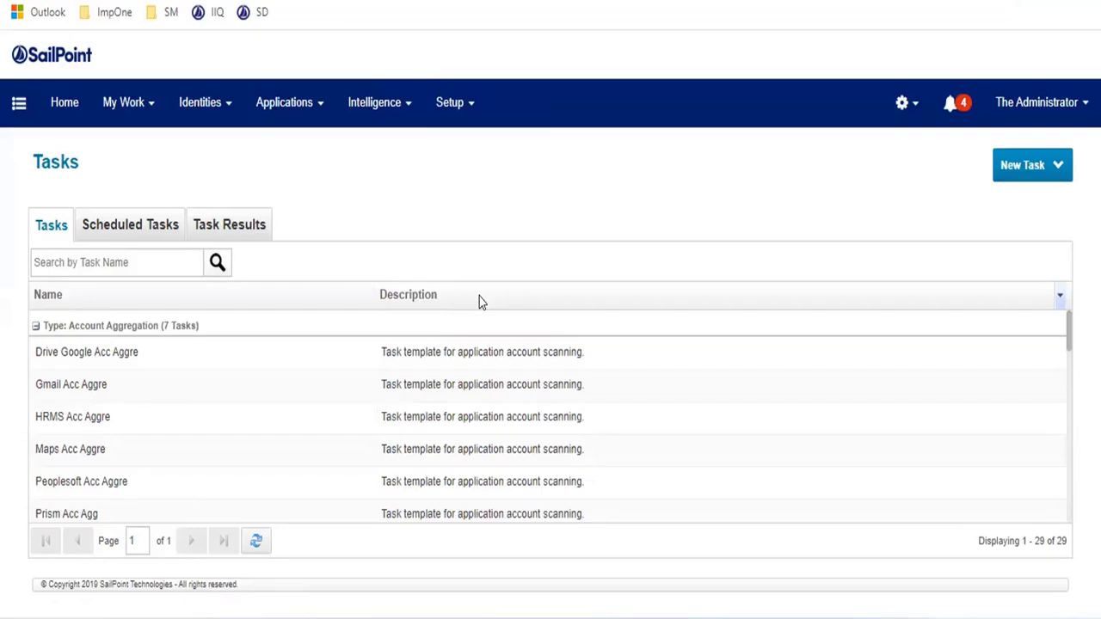
left_click(1036, 166)
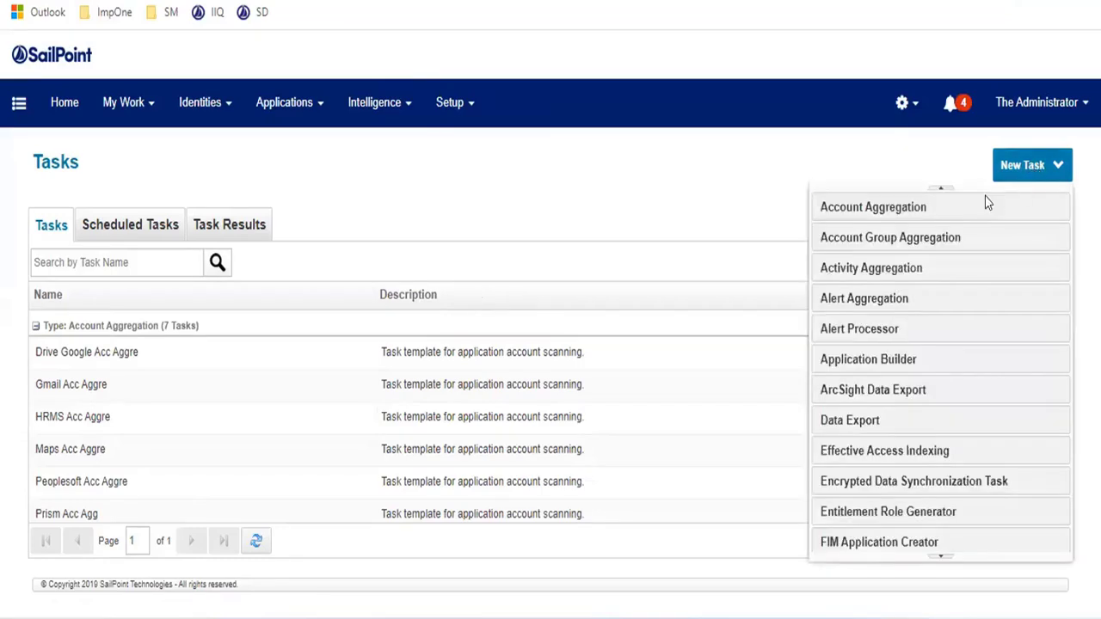
left_click(911, 249)
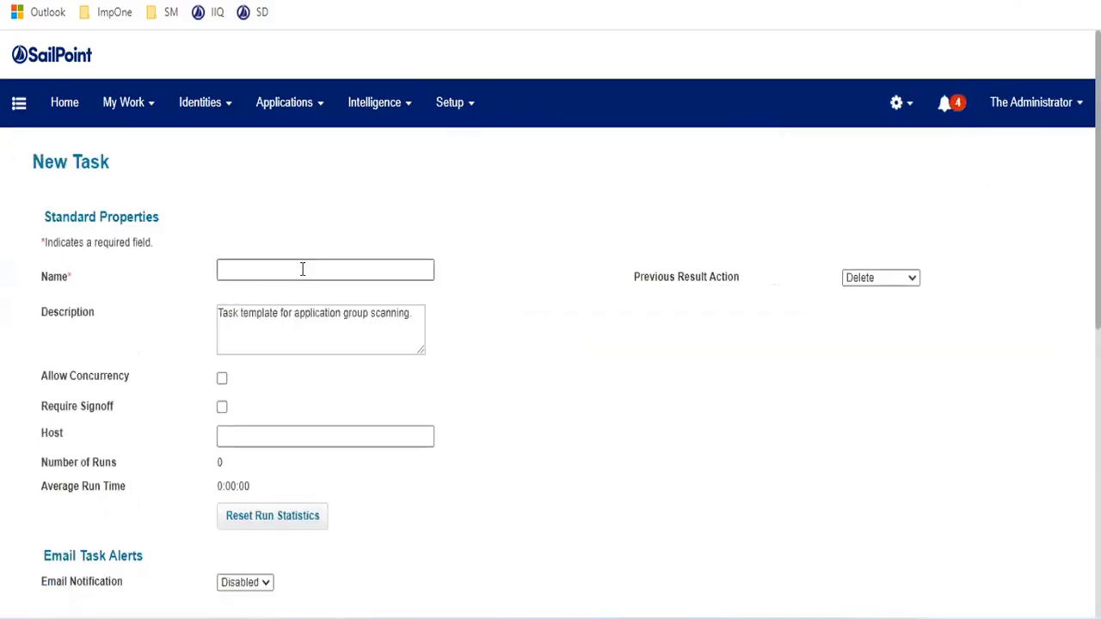
- Name the new task "Peoplesoft Group aggregation"
left_click(298, 269)
left_click(319, 311)
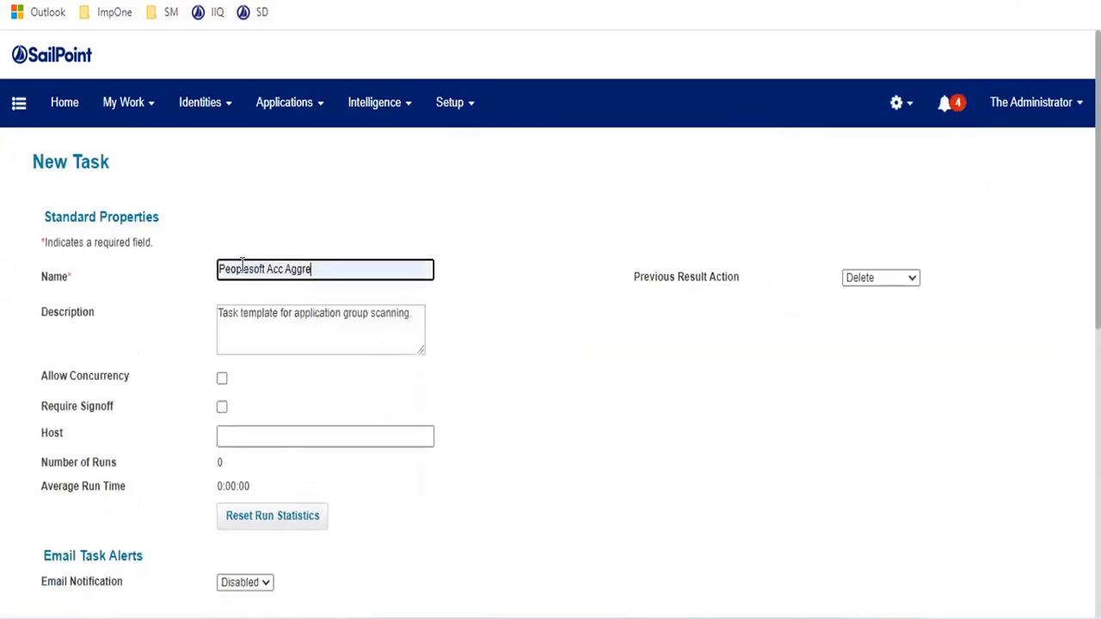
left_click_drag(268, 268, 415, 285)
key("BackSpace")
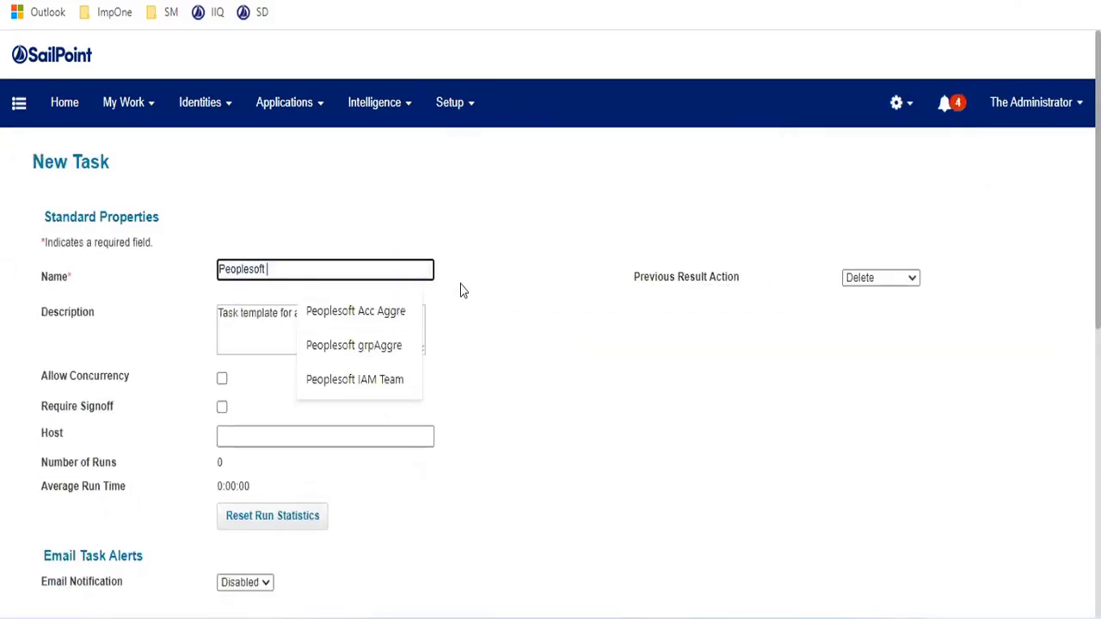
type("Group ")
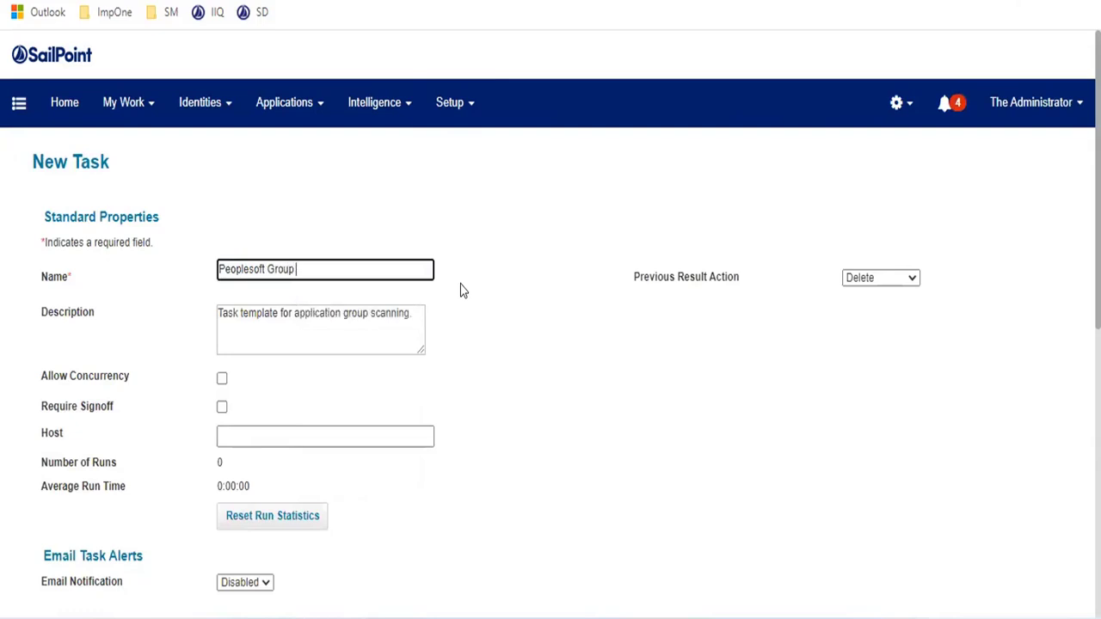
type("aggregation")
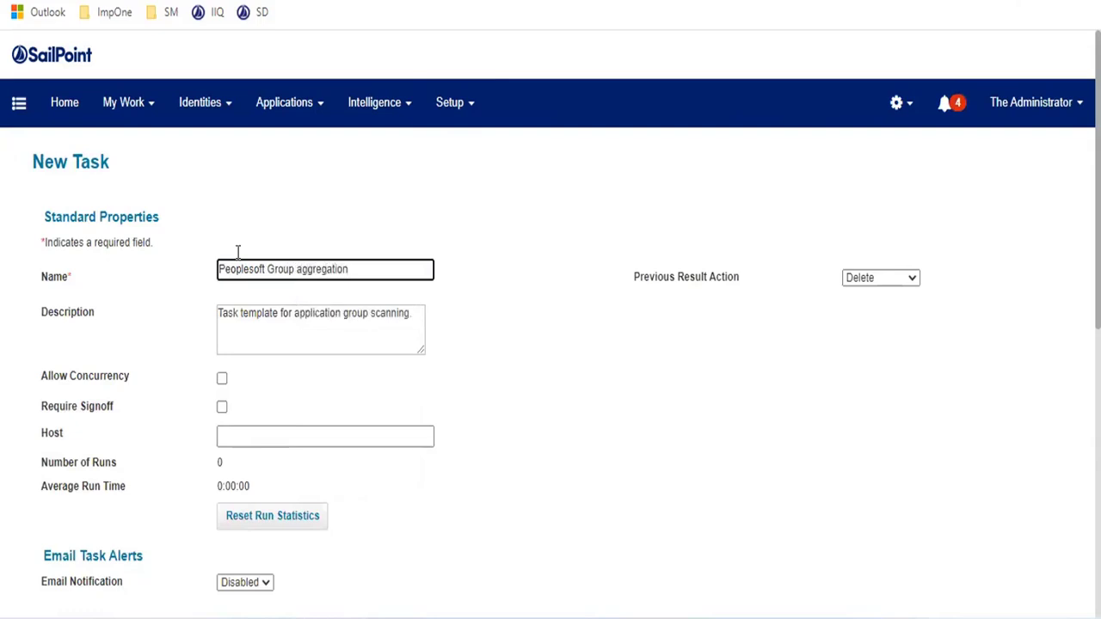
left_click_drag(366, 270, 135, 270)
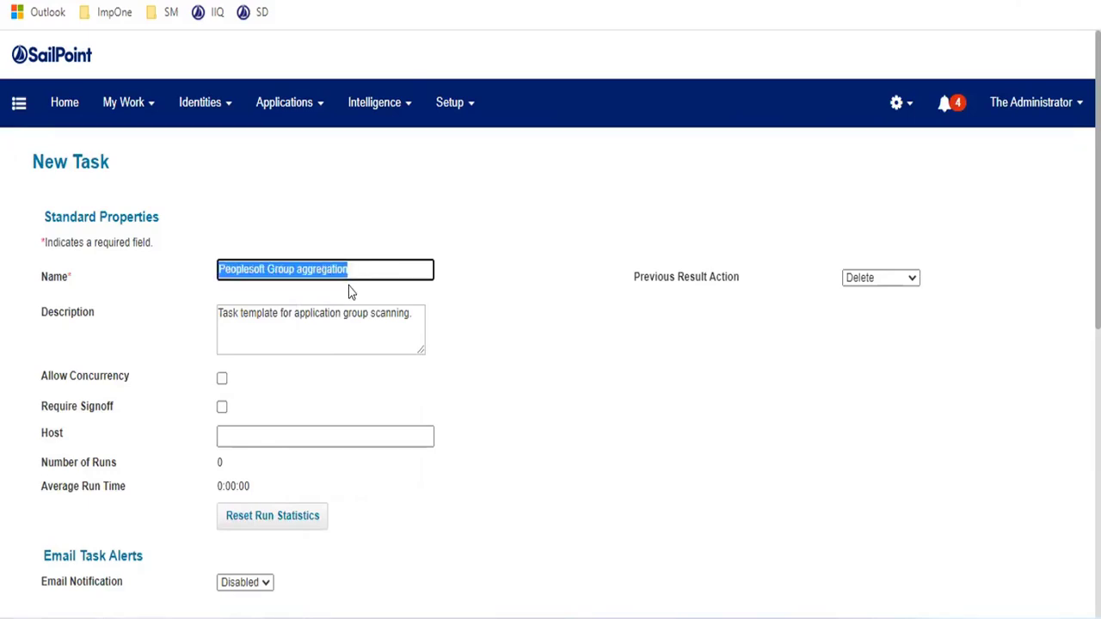
- Add PeopleSoft as the application to scan in the Account Group Aggregation options
scroll(573, 325, "down", 2)
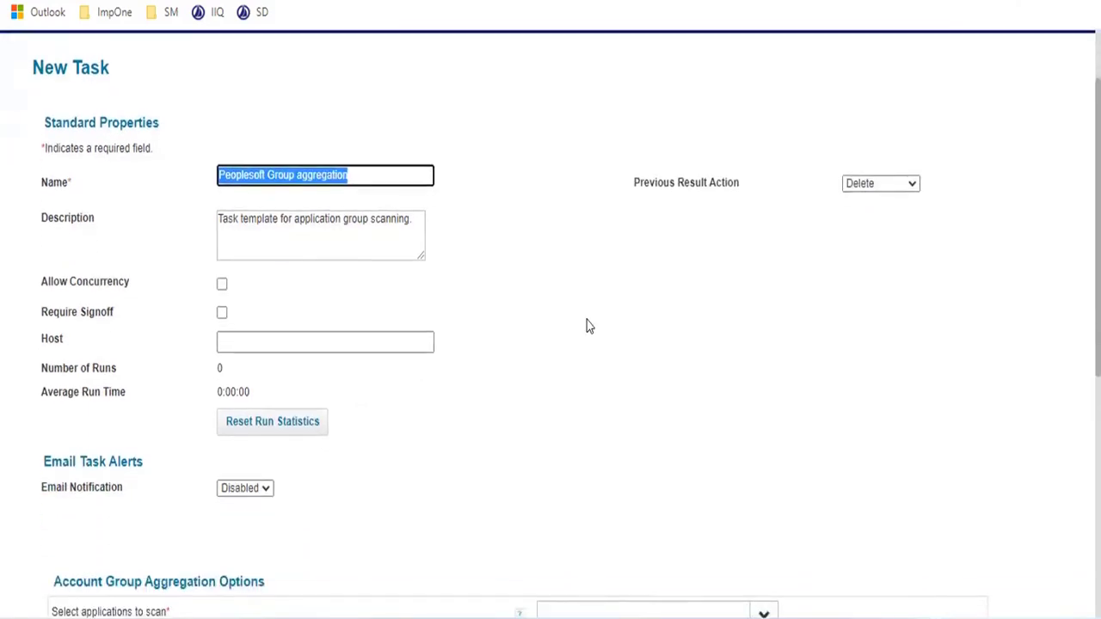
left_click_drag(61, 184, 347, 376)
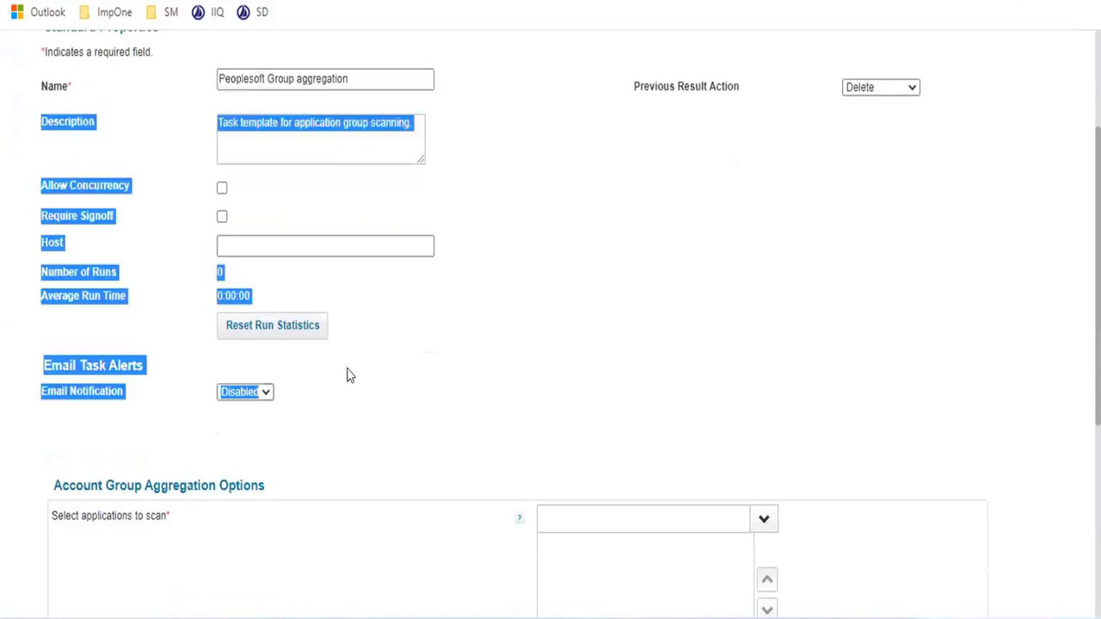
left_click(597, 326)
scroll(639, 255, "down", 1)
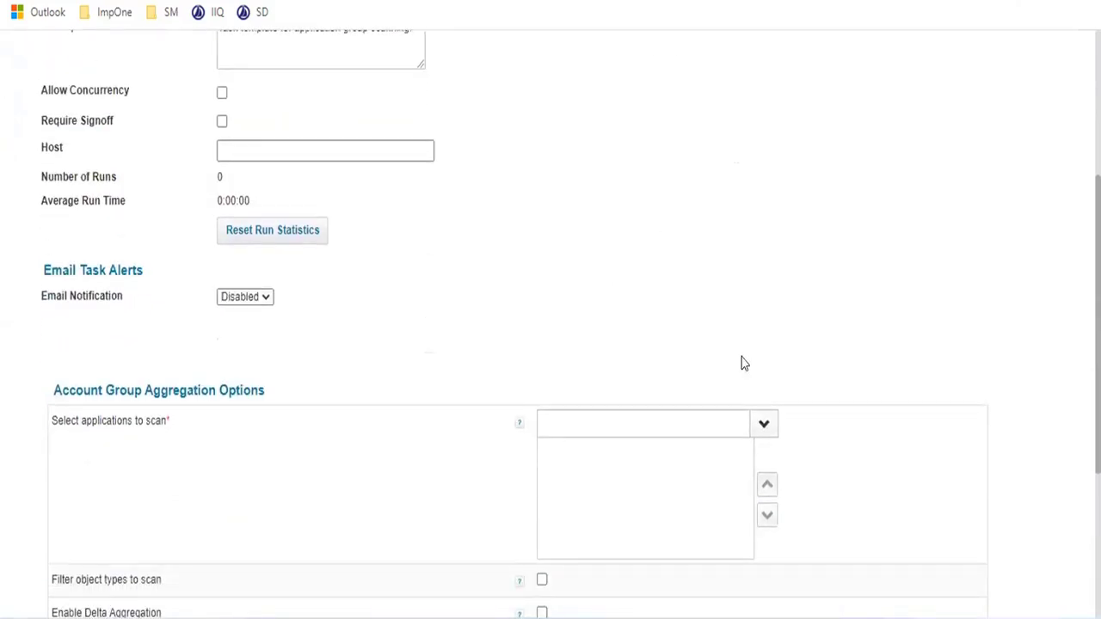
scroll(210, 351, "down", 1)
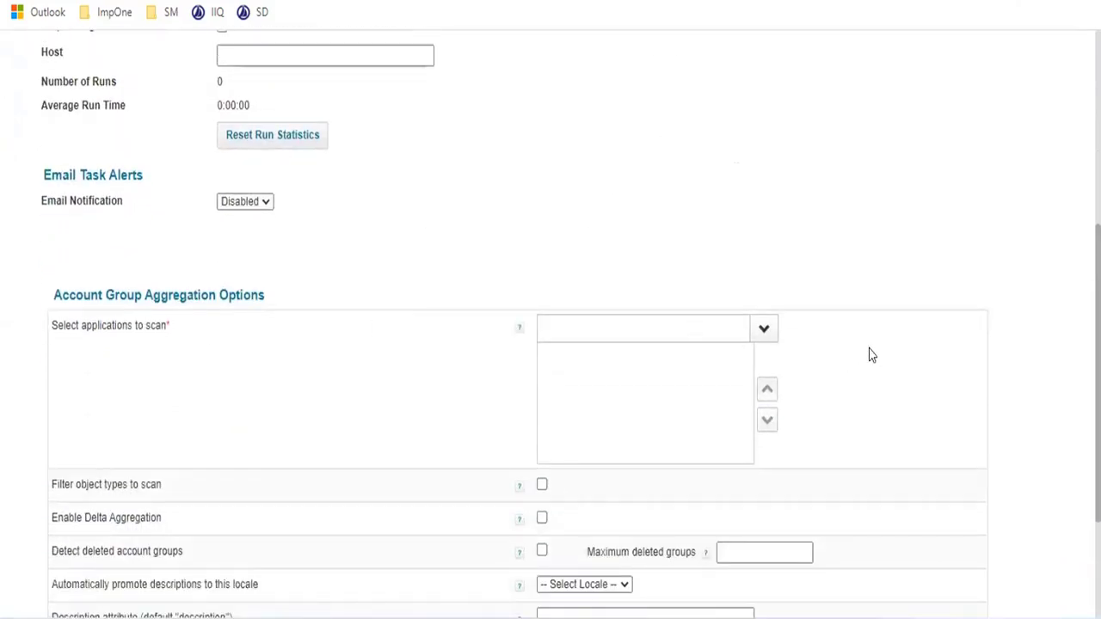
left_click(765, 332)
scroll(636, 447, "down", 1)
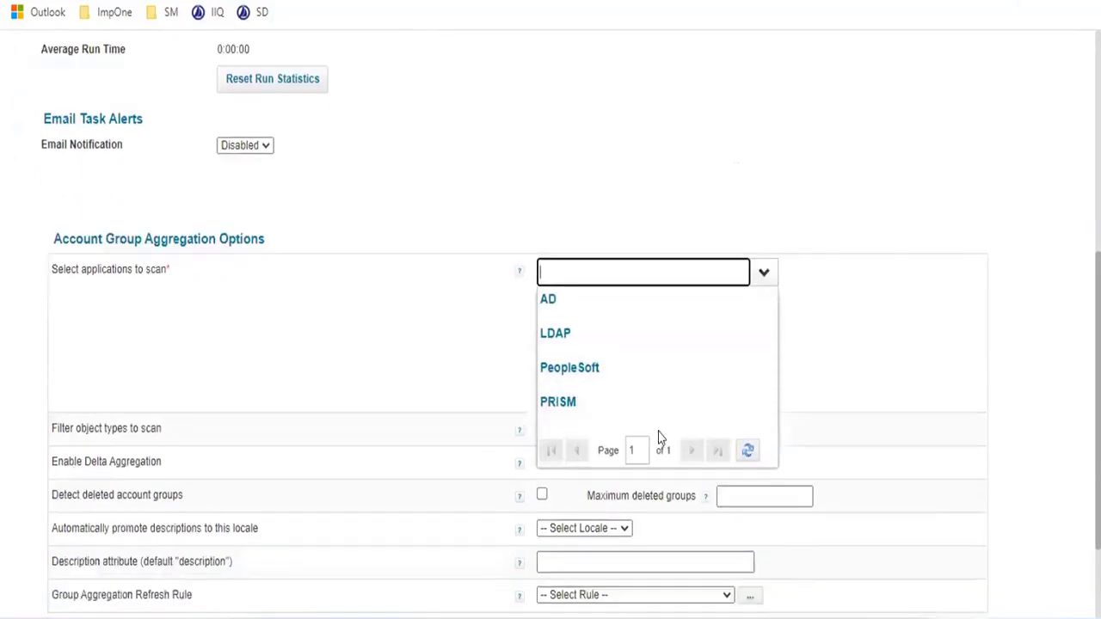
scroll(659, 430, "down", 3)
left_click(865, 206)
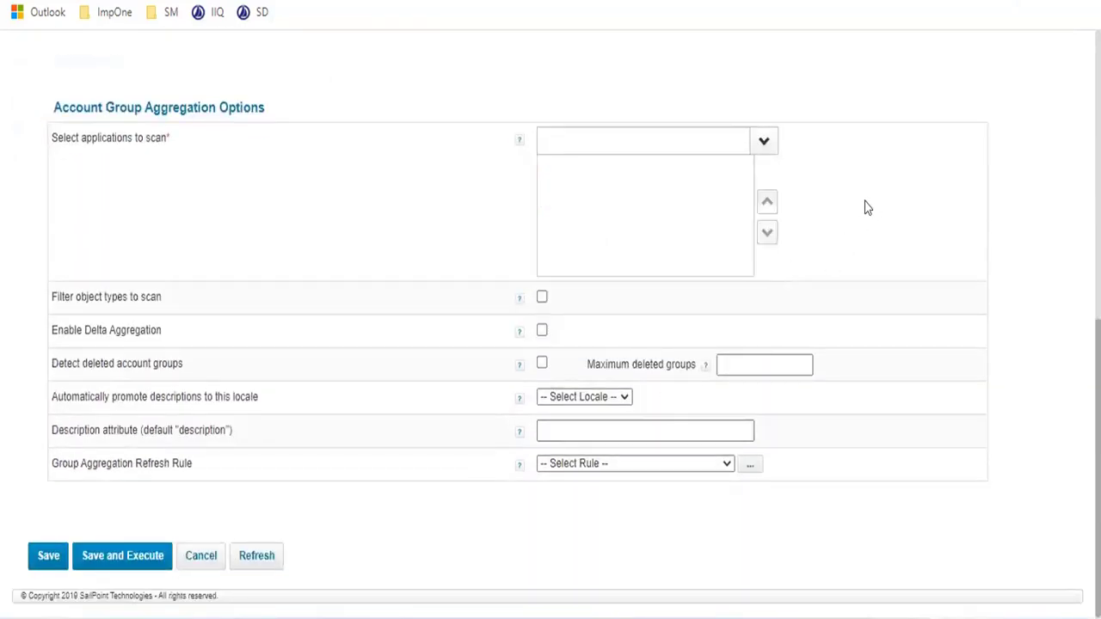
left_click(765, 141)
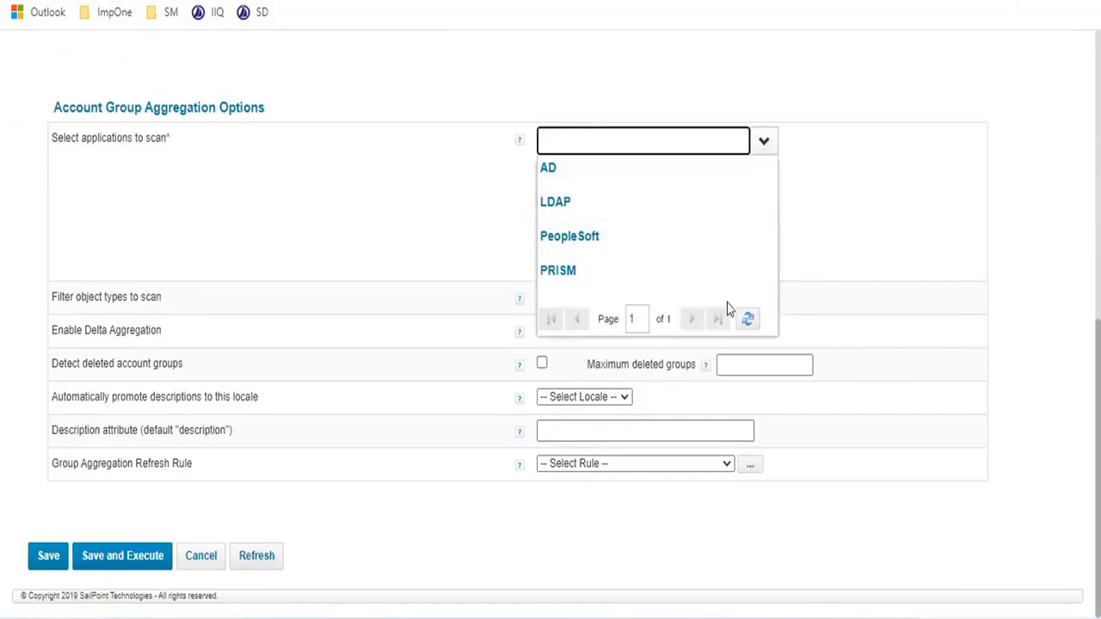
left_click(691, 323)
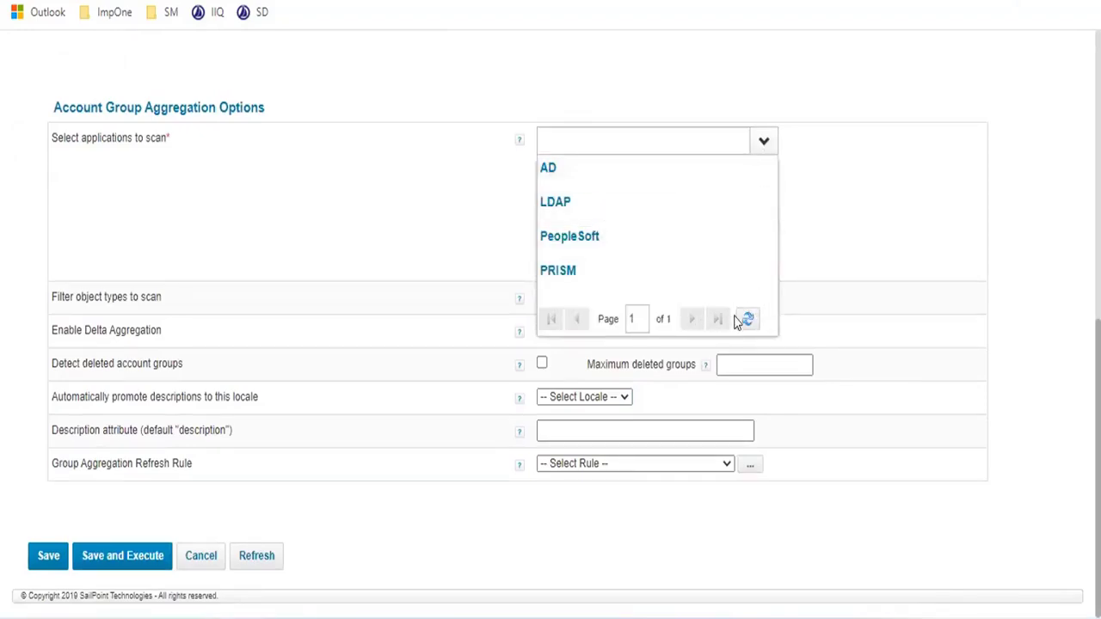
left_click(576, 248)
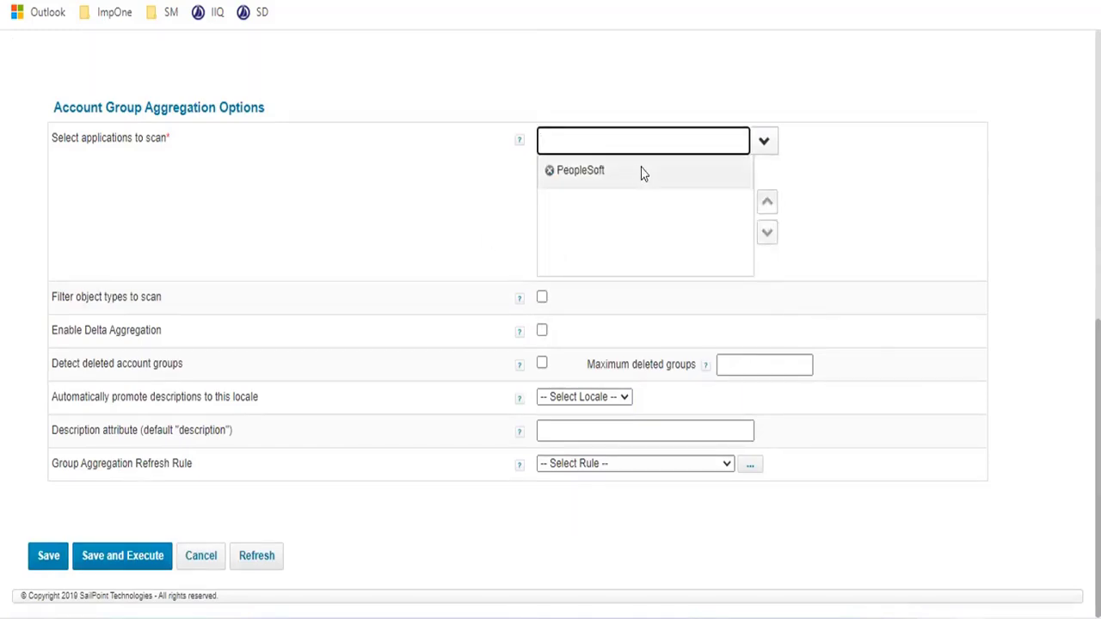
- Save the Peoplesoft Group aggregation task and execute it in the background
left_click(474, 214)
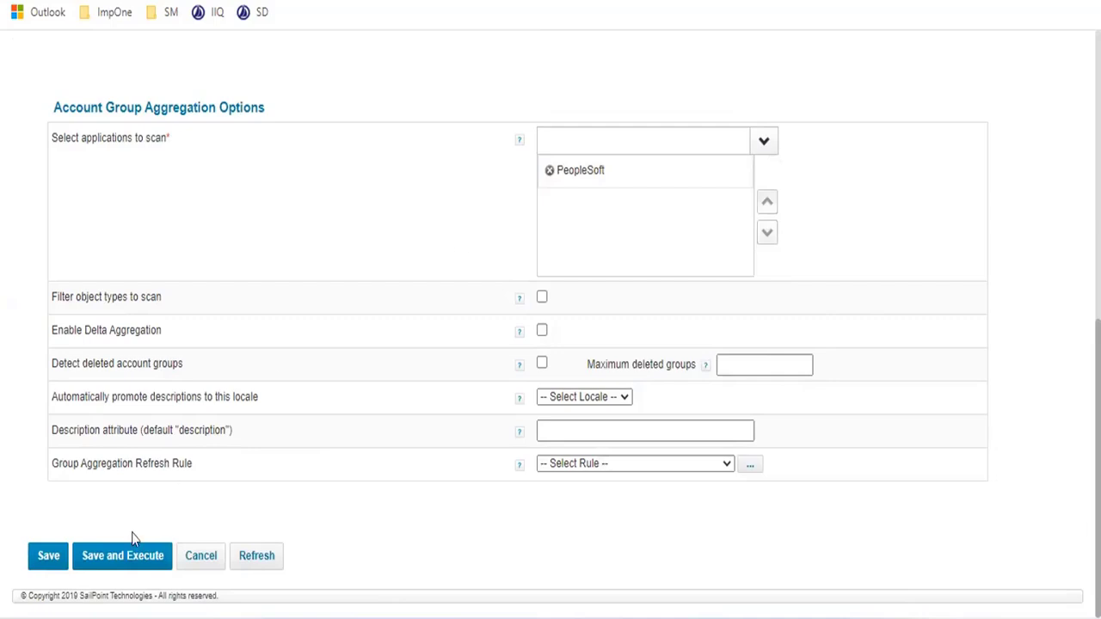
left_click(123, 557)
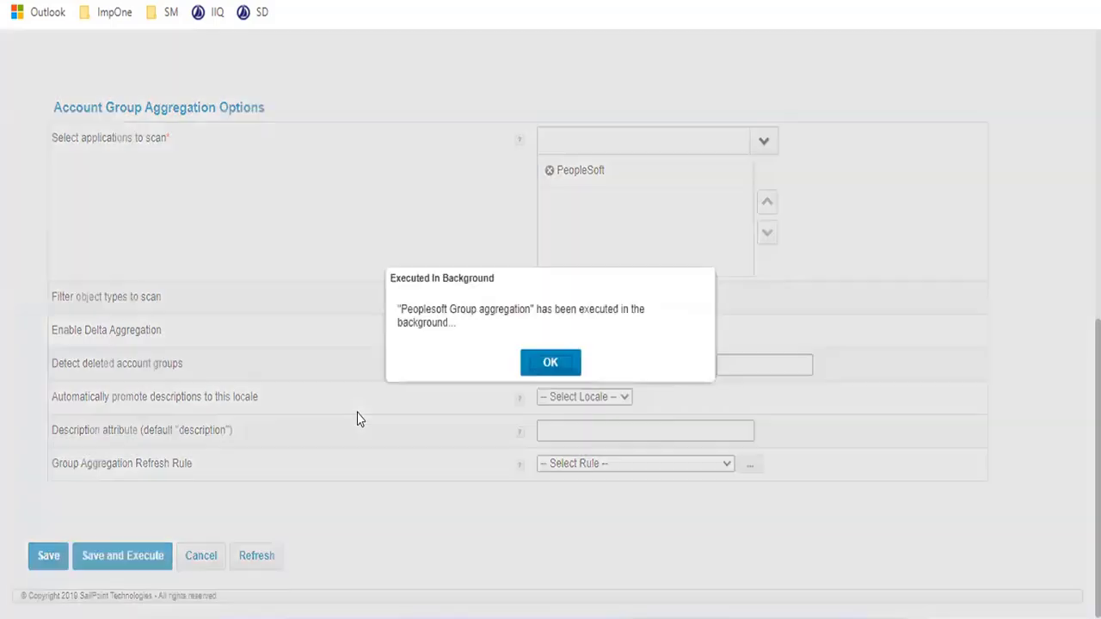
left_click(549, 363)
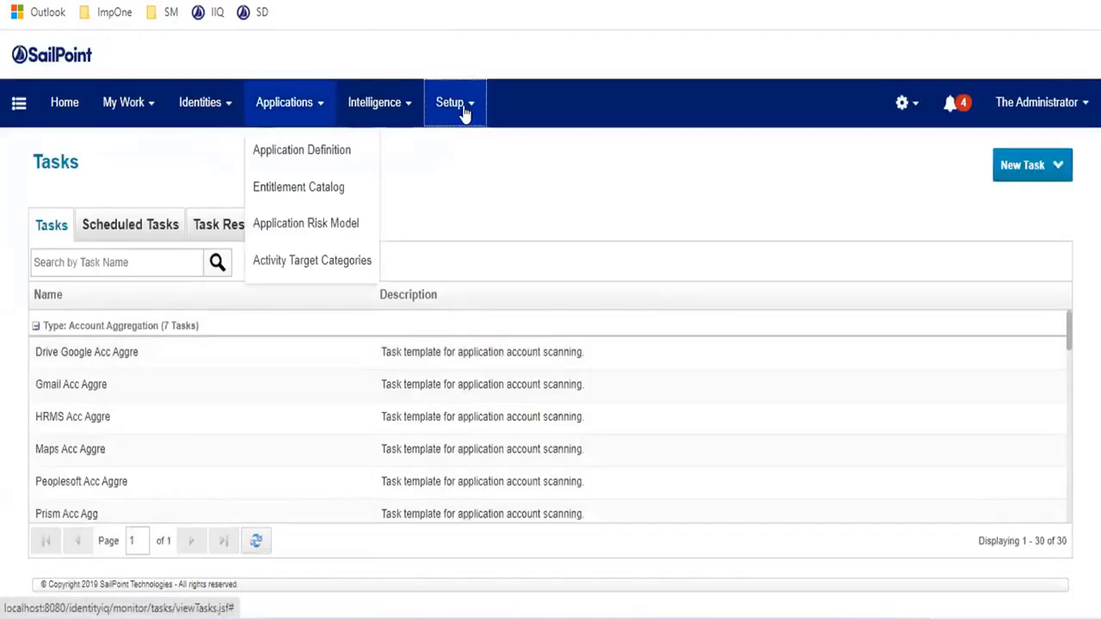
- Check the result of the Peoplesoft Group aggregation run, examining its table of scanned, created and updated groups
mouse_move(462, 113)
left_click(482, 302)
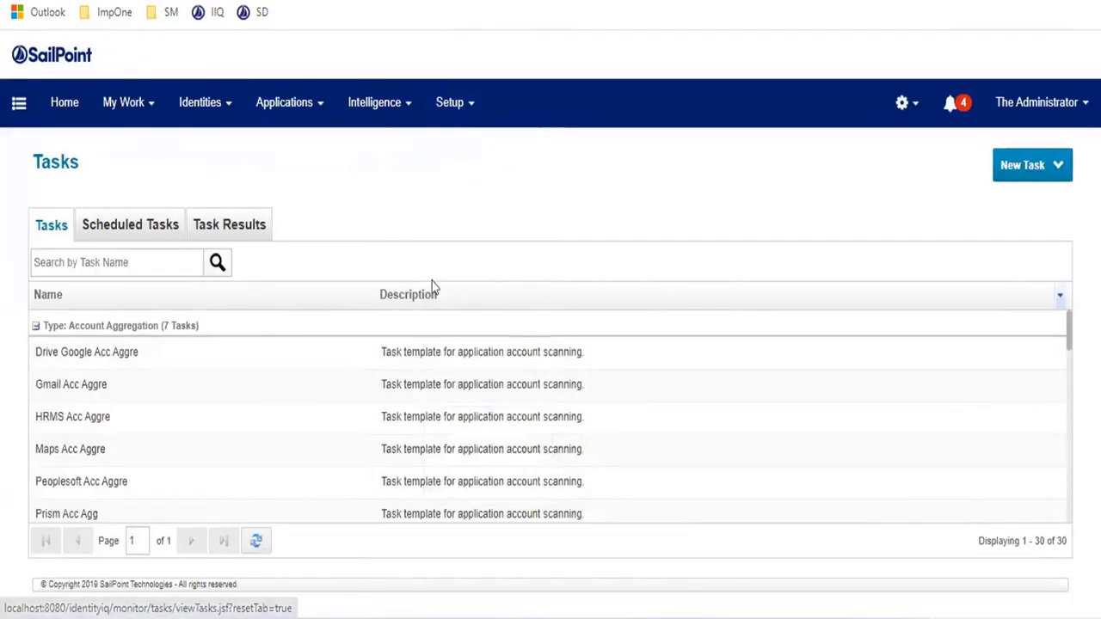
left_click(256, 225)
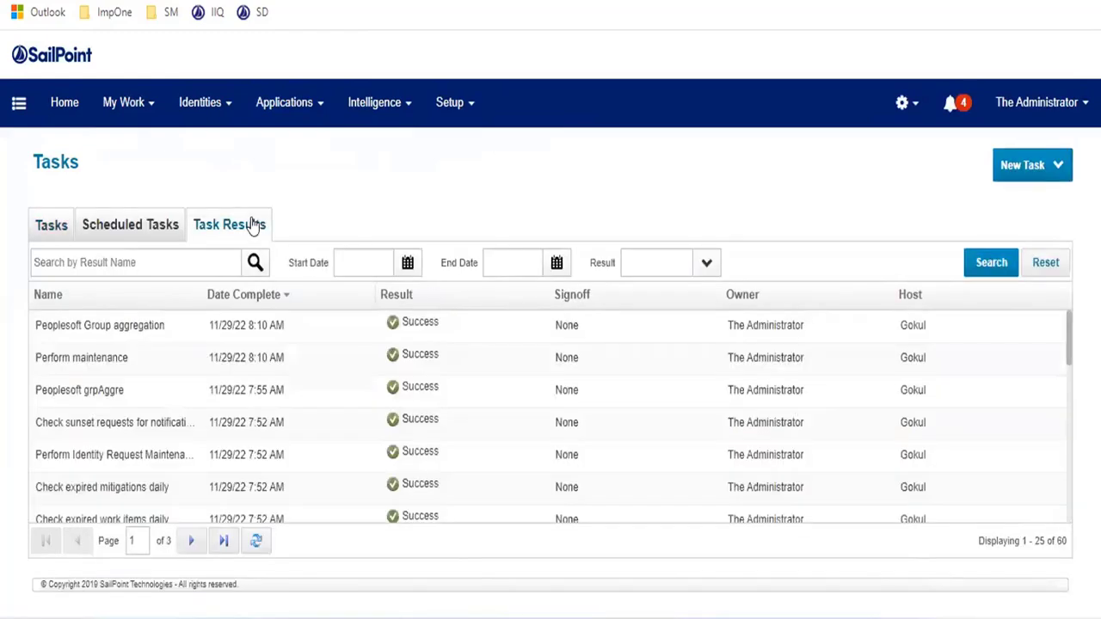
left_click(121, 332)
scroll(500, 365, "down", 1)
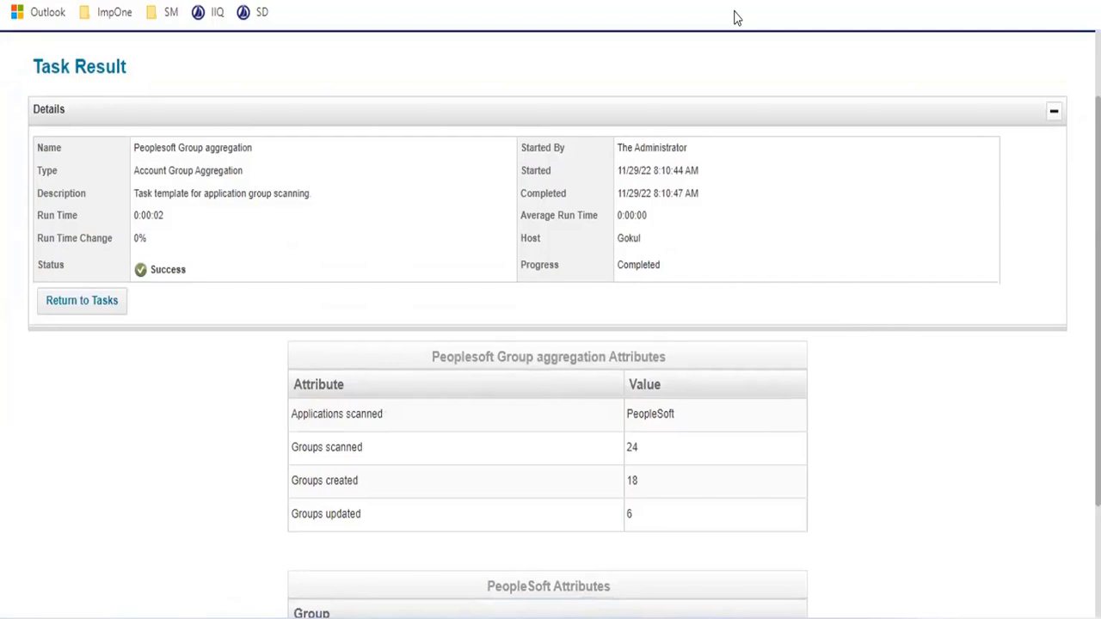
left_click_drag(285, 341, 809, 532)
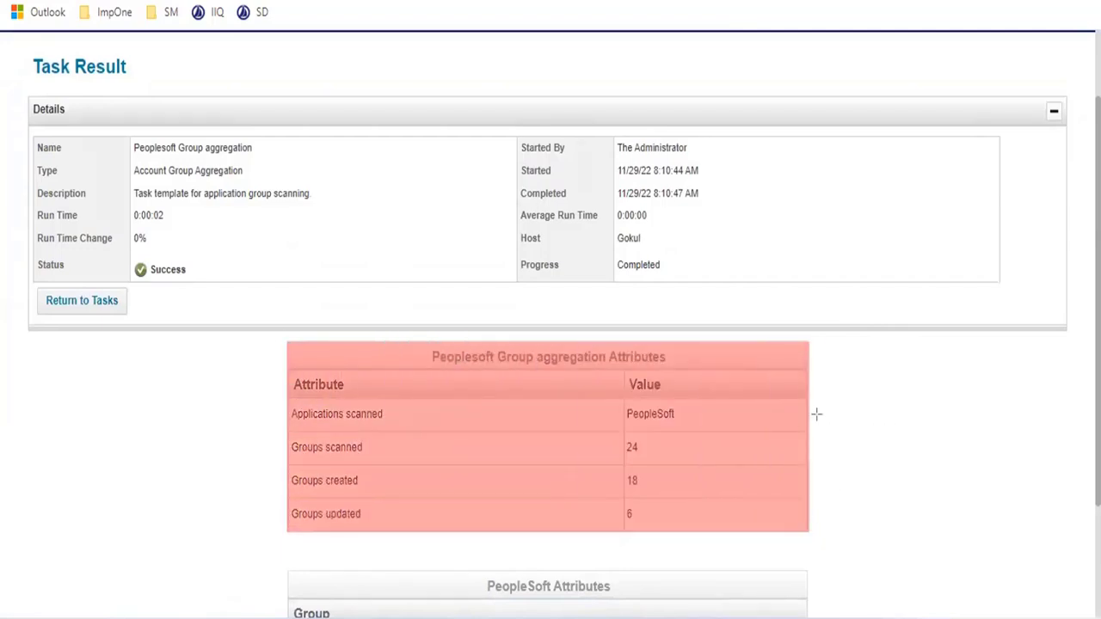